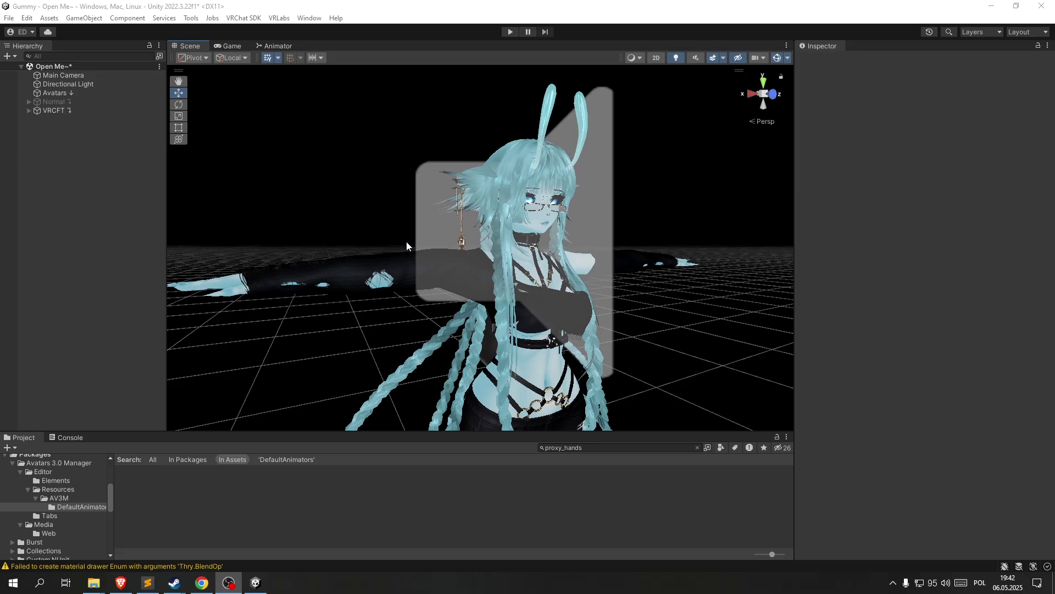
# - Look around the avatar in the Scene view and select Gummy VRCFT in the Hierarchy
pyautogui.moveTo(407, 244); pyautogui.dragTo(419, 244, button='middle')
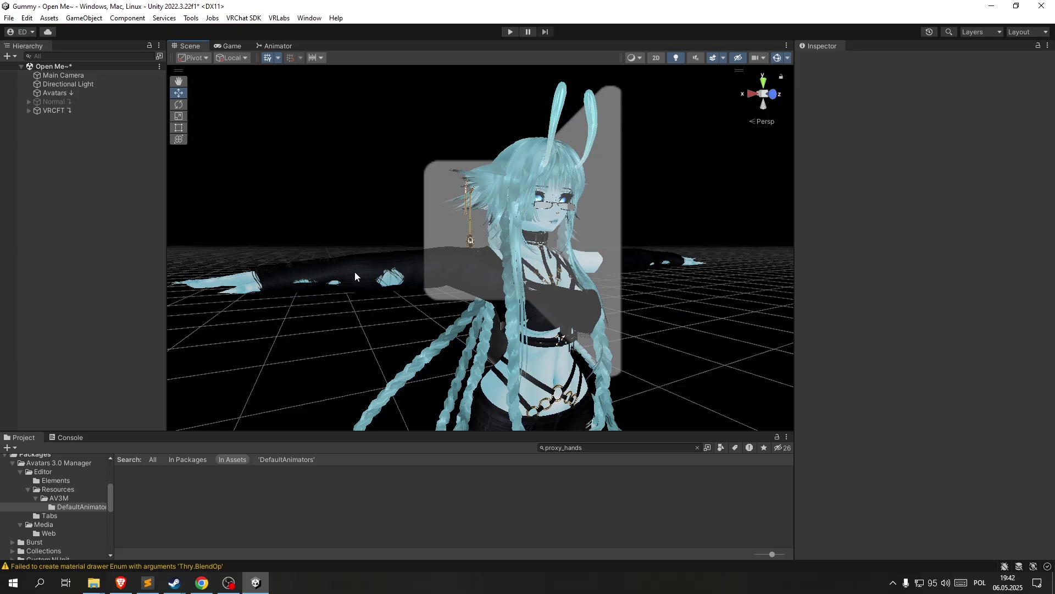
pyautogui.moveTo(366, 222); pyautogui.dragTo(374, 225, button='middle')
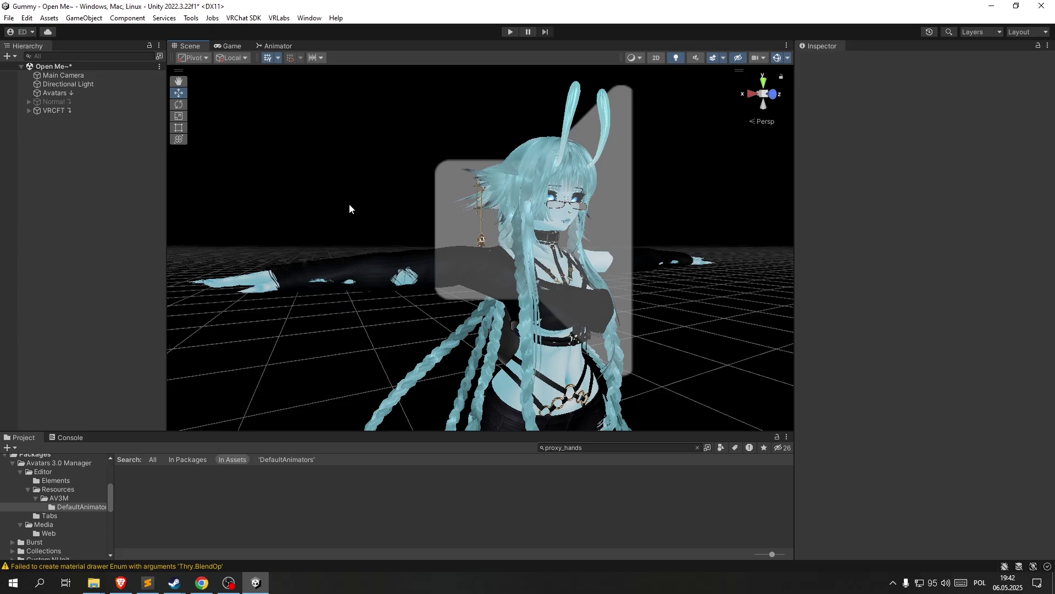
pyautogui.moveTo(337, 208); pyautogui.dragTo(333, 274, button='right')
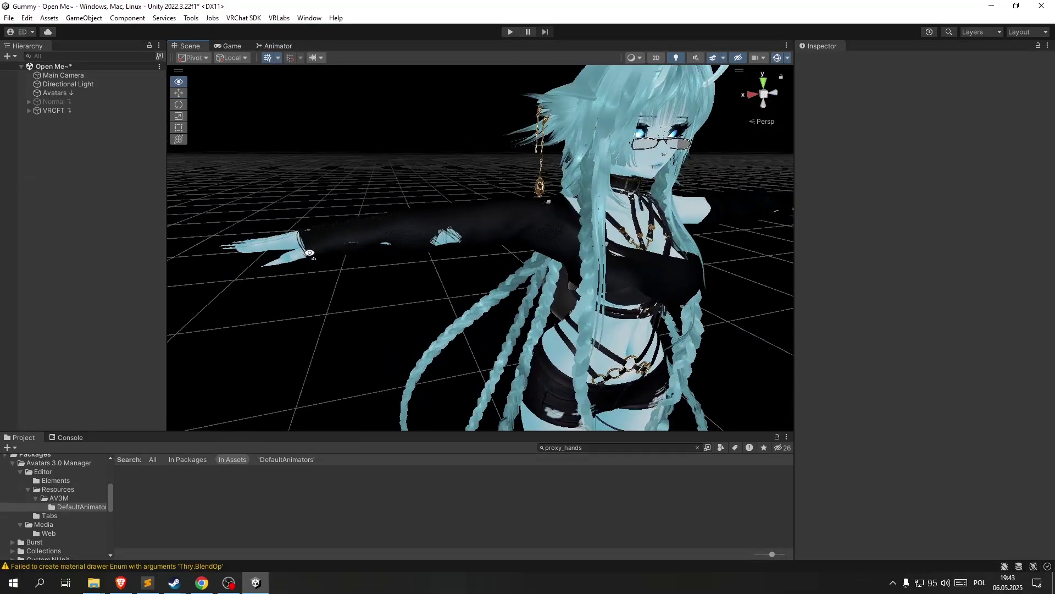
pyautogui.moveTo(334, 274); pyautogui.dragTo(338, 223, button='right')
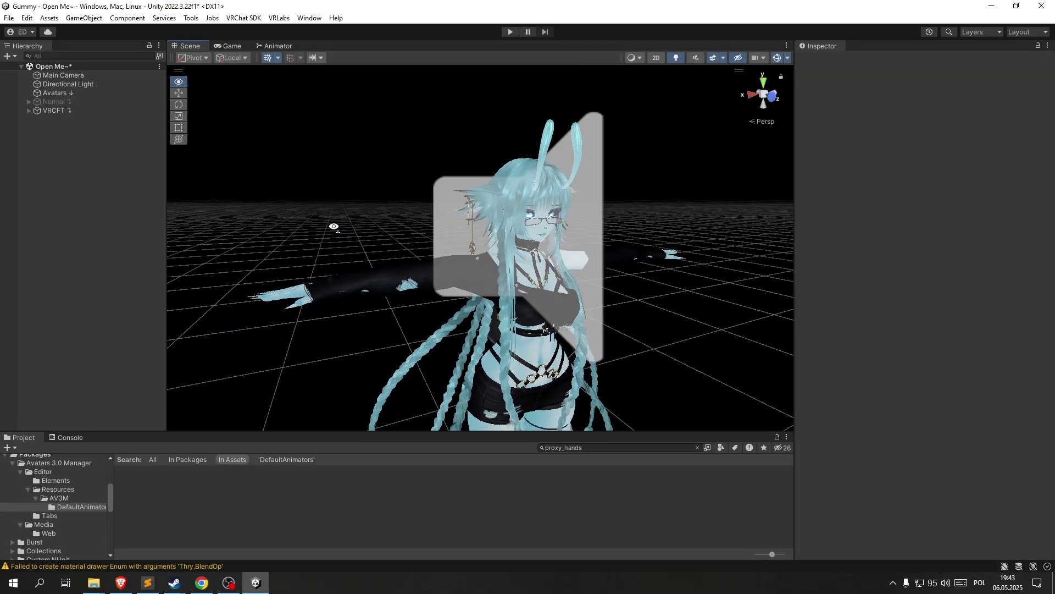
pyautogui.moveTo(338, 224); pyautogui.dragTo(318, 232, button='right')
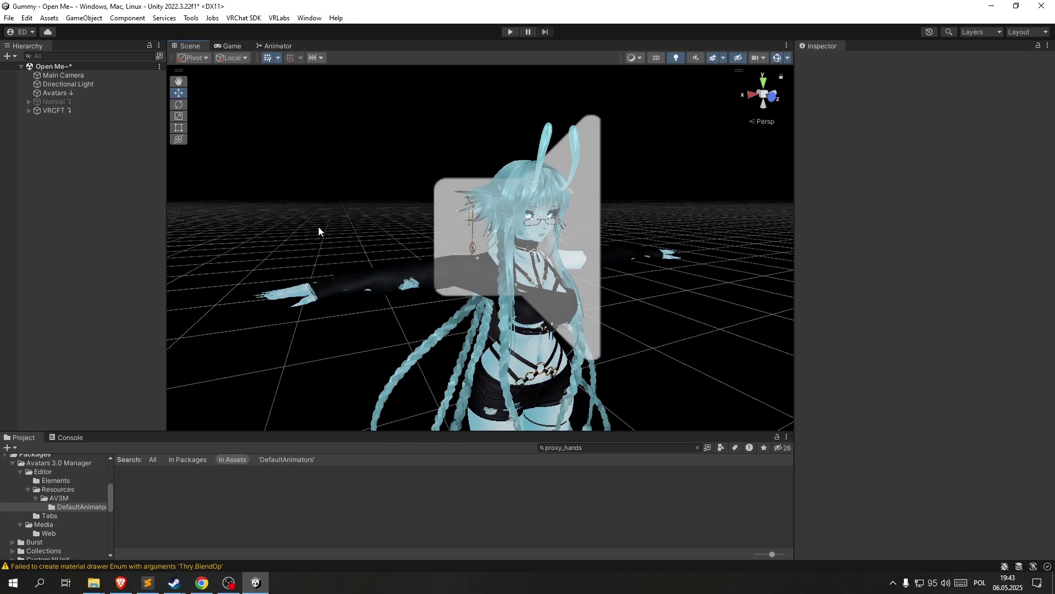
pyautogui.click(55, 114)
pyautogui.click(30, 110)
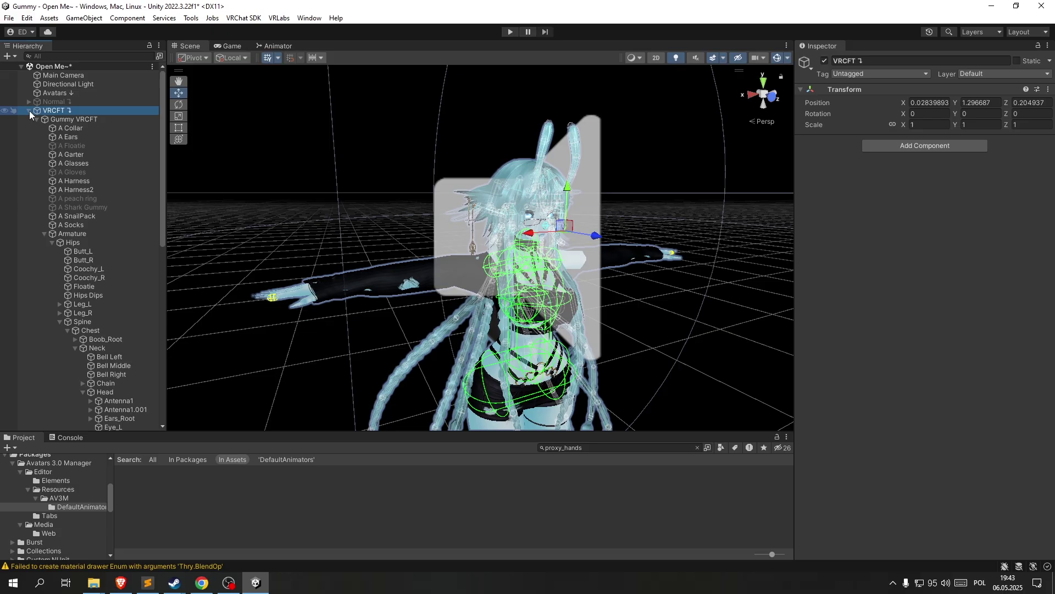
pyautogui.click(70, 118)
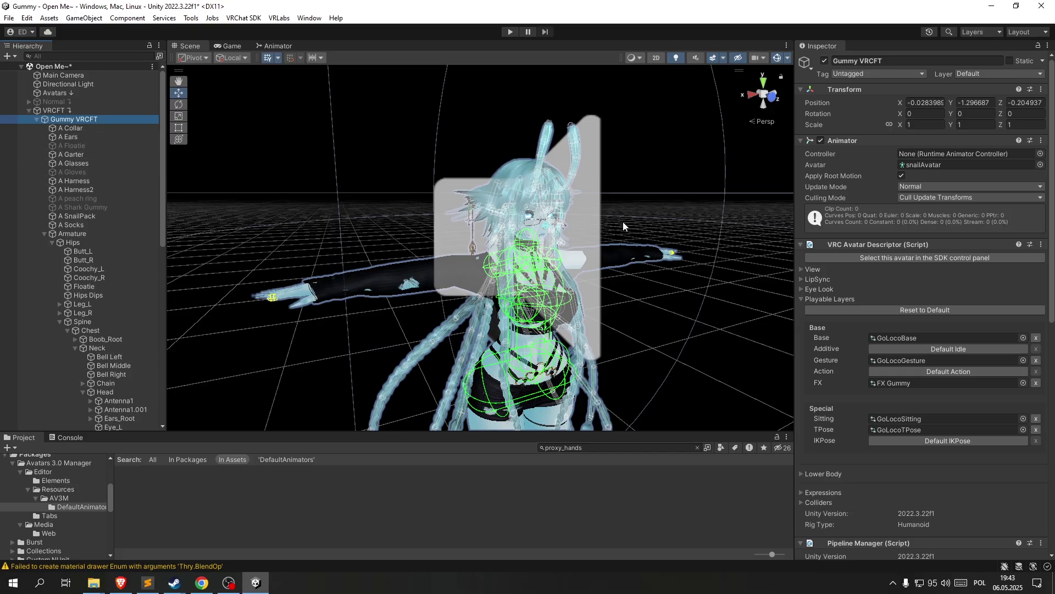
pyautogui.scroll(-1, 838, 249)
pyautogui.scroll(-1, 835, 245)
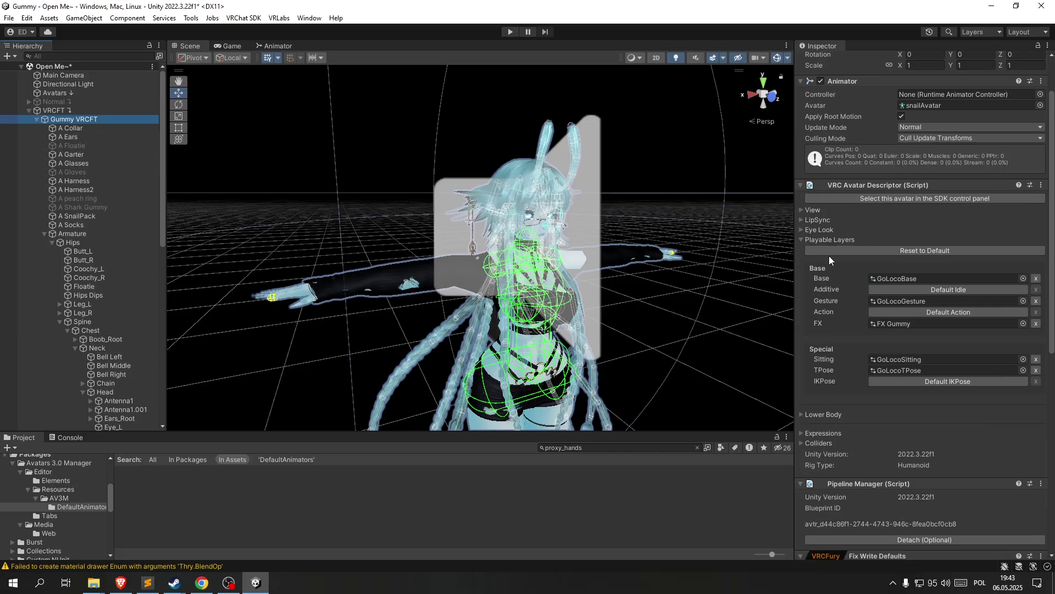
# - Expand Playable Layers and ping the GoLocoGesture controller from the Gesture field
pyautogui.click(804, 240)
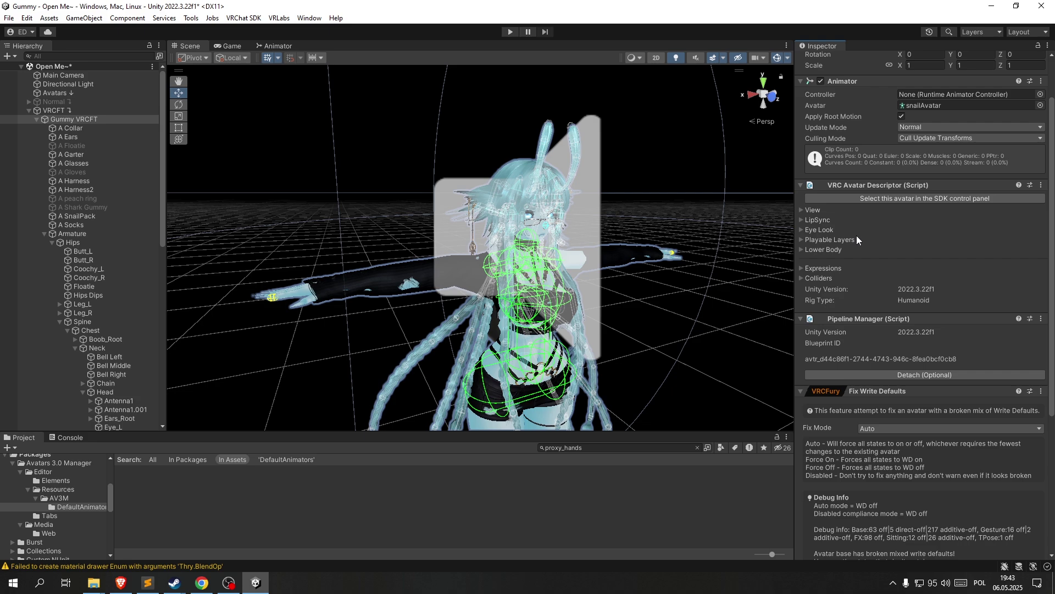
pyautogui.click(799, 238)
pyautogui.scroll(-1, 802, 244)
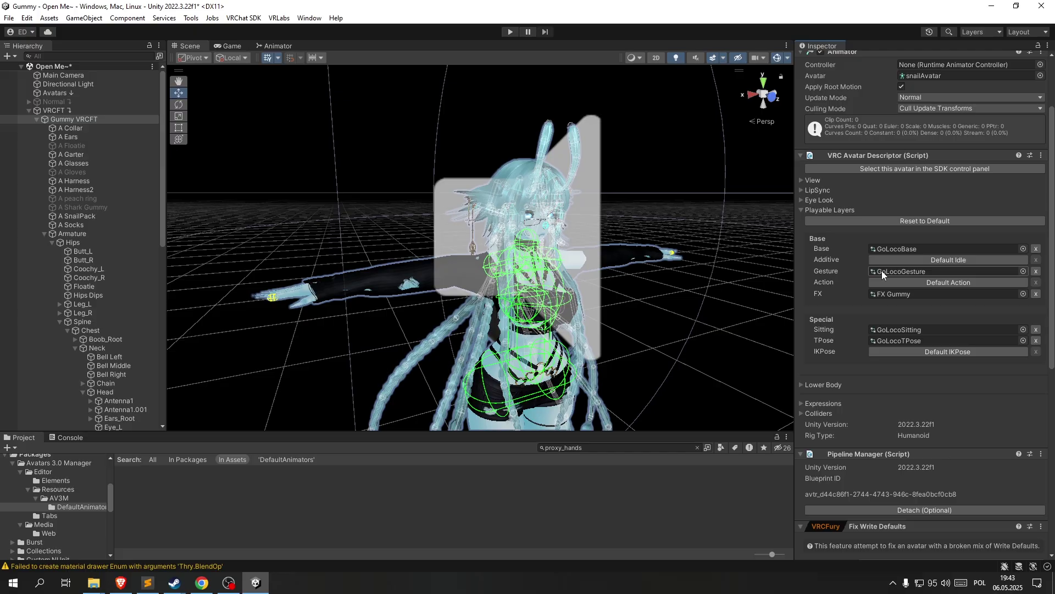
pyautogui.click(919, 272)
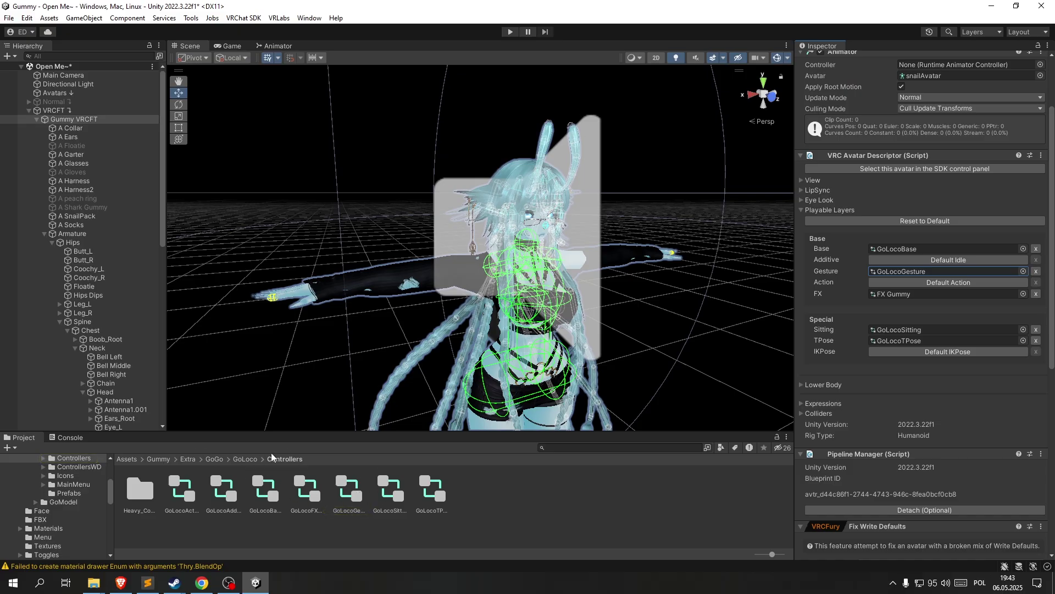
# - Open GoLocoGesture in the Animator and compare the Left Hand and Right Hand layers
pyautogui.click(907, 271)
pyautogui.doubleClick(349, 489)
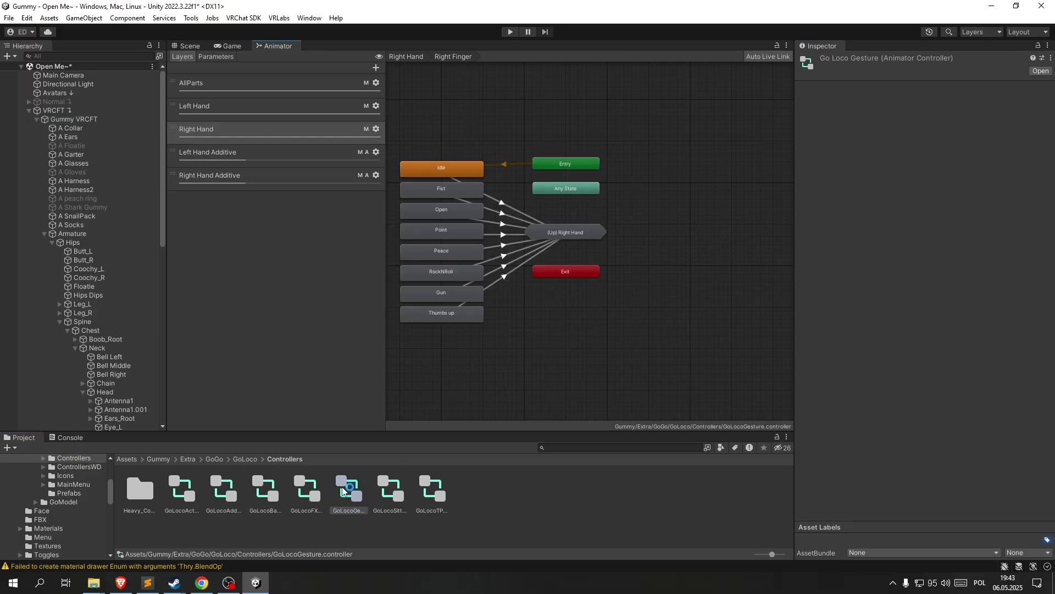
pyautogui.moveTo(548, 324)
pyautogui.mouseDown(button='middle')
pyautogui.moveTo(594, 328)
pyautogui.moveTo(566, 328)
pyautogui.mouseUp(button='middle')
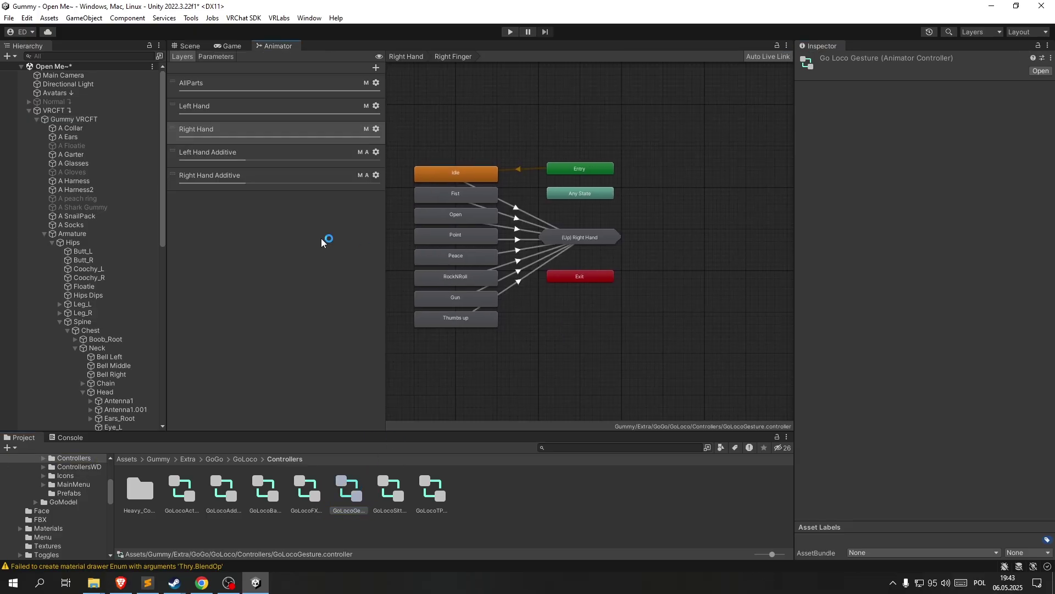
pyautogui.click(247, 107)
pyautogui.click(252, 128)
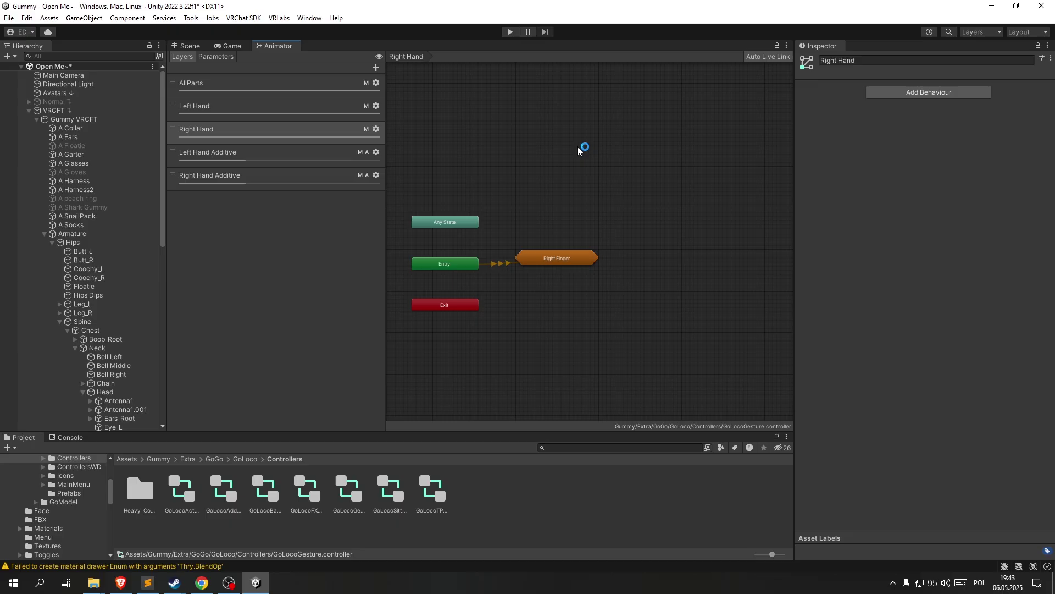
# - Show the Left Hand layer and enter its Left Finger sub-state machine
pyautogui.click(243, 109)
pyautogui.click(241, 132)
pyautogui.click(231, 111)
pyautogui.click(239, 129)
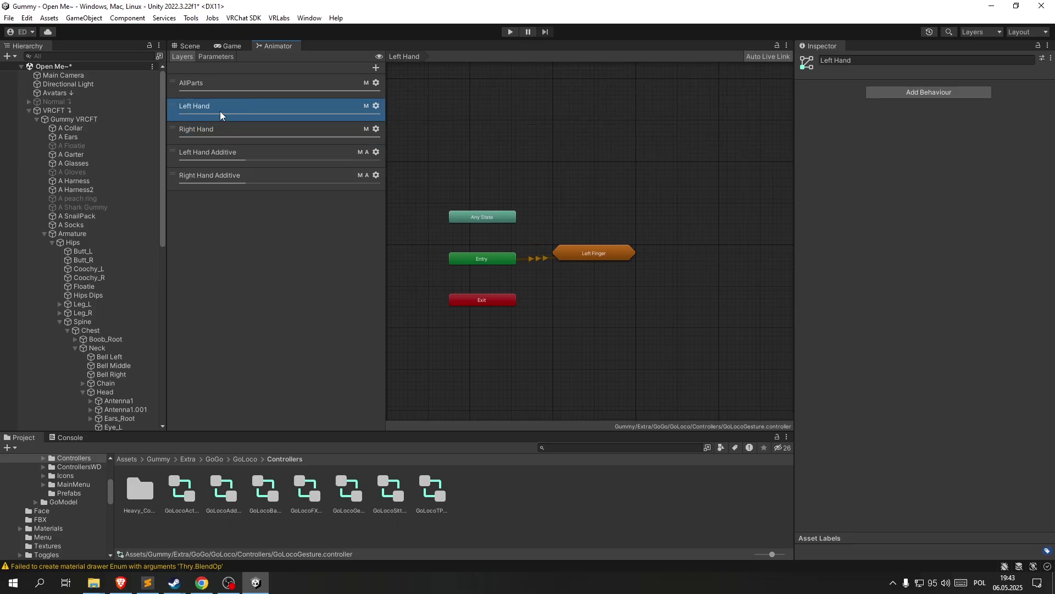
pyautogui.moveTo(453, 158); pyautogui.dragTo(483, 163, button='middle')
pyautogui.click(620, 260)
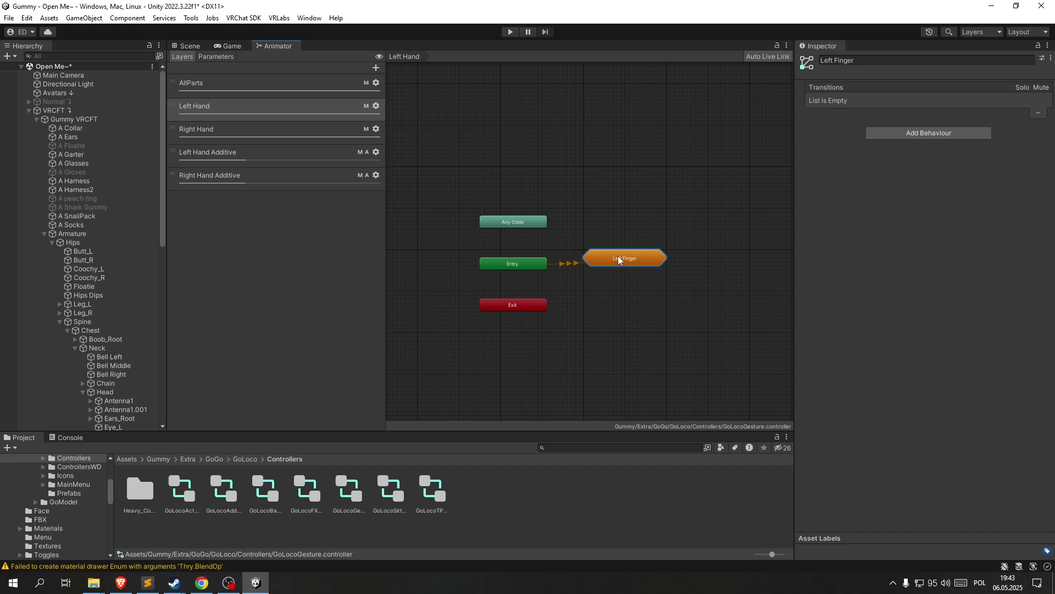
pyautogui.scroll(3, 576, 264)
pyautogui.scroll(-2, 639, 268)
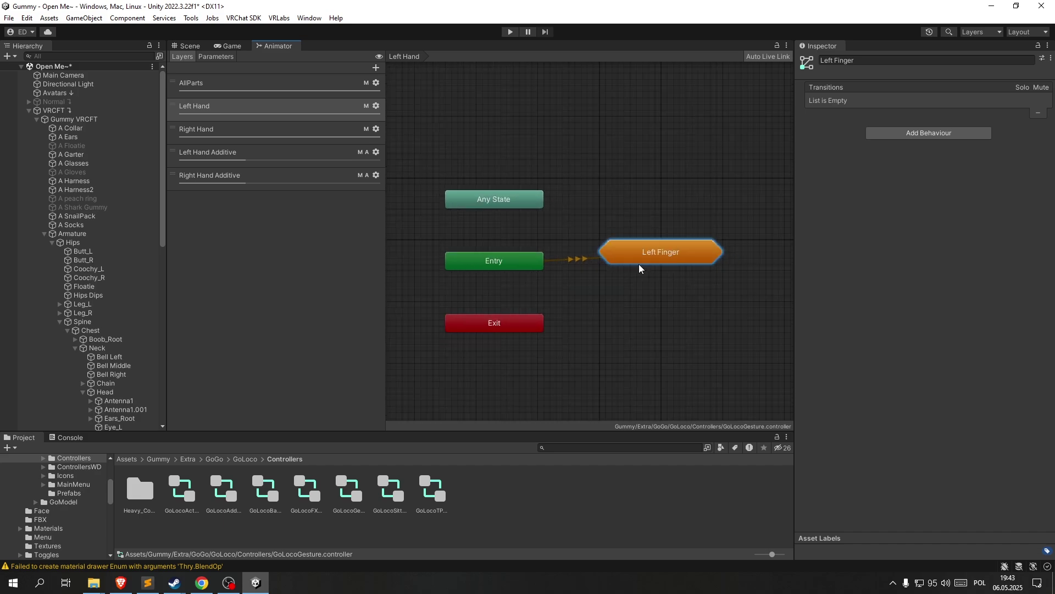
pyautogui.doubleClick(610, 250)
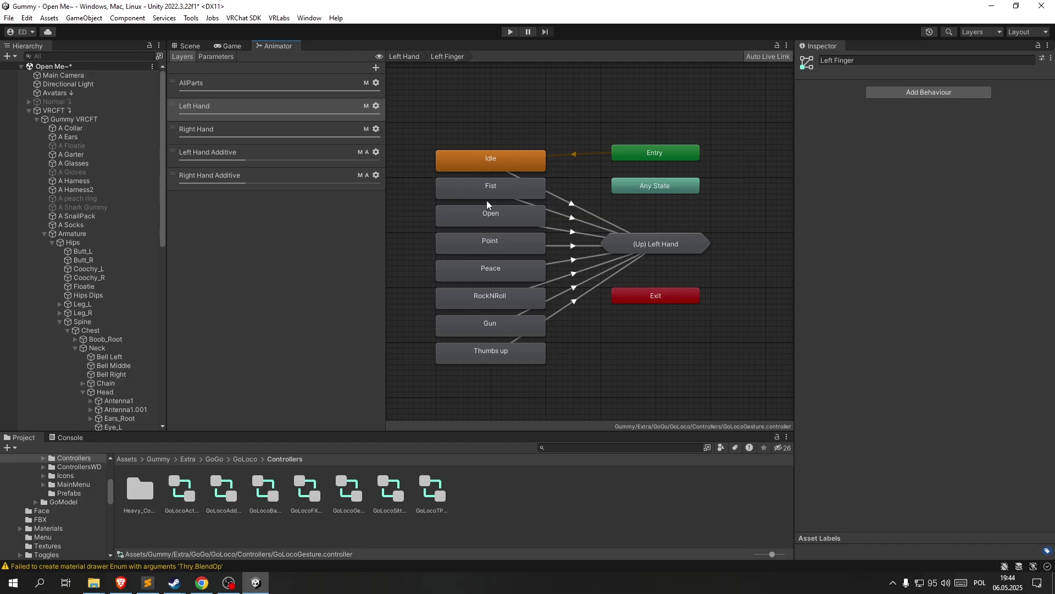
# - Select the Peace state, ping its proxy_hands_peace motion, and select that clip
pyautogui.click(495, 267)
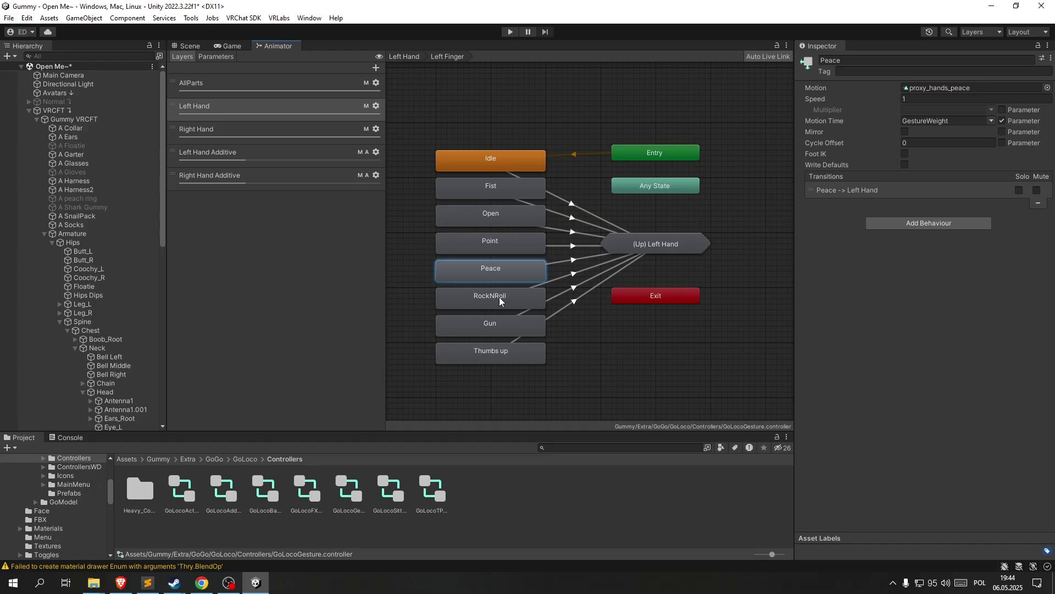
pyautogui.click(500, 300)
pyautogui.click(503, 274)
pyautogui.moveTo(550, 248); pyautogui.dragTo(554, 244, button='middle')
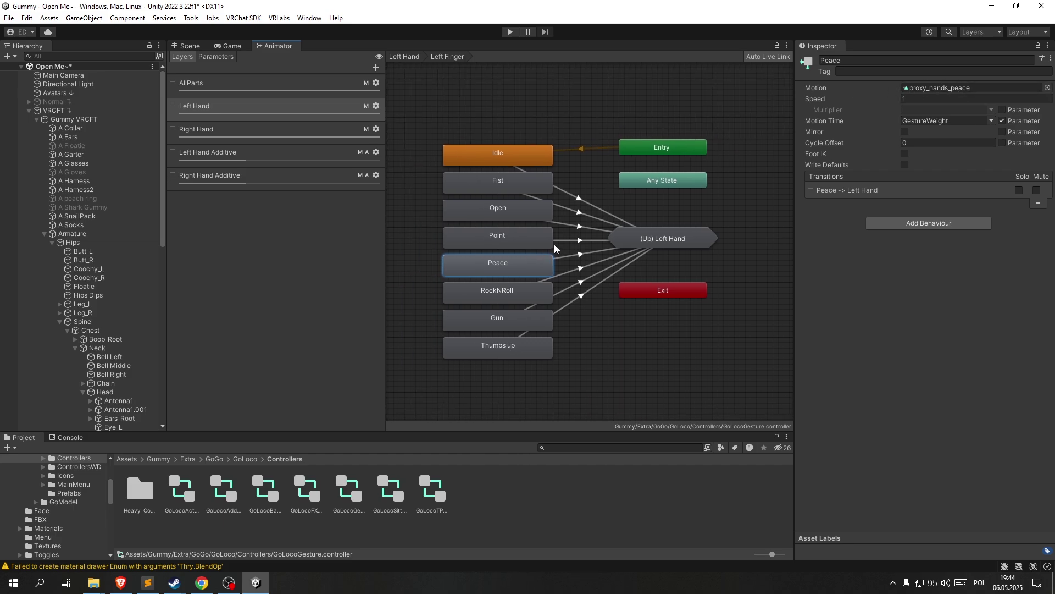
pyautogui.click(934, 88)
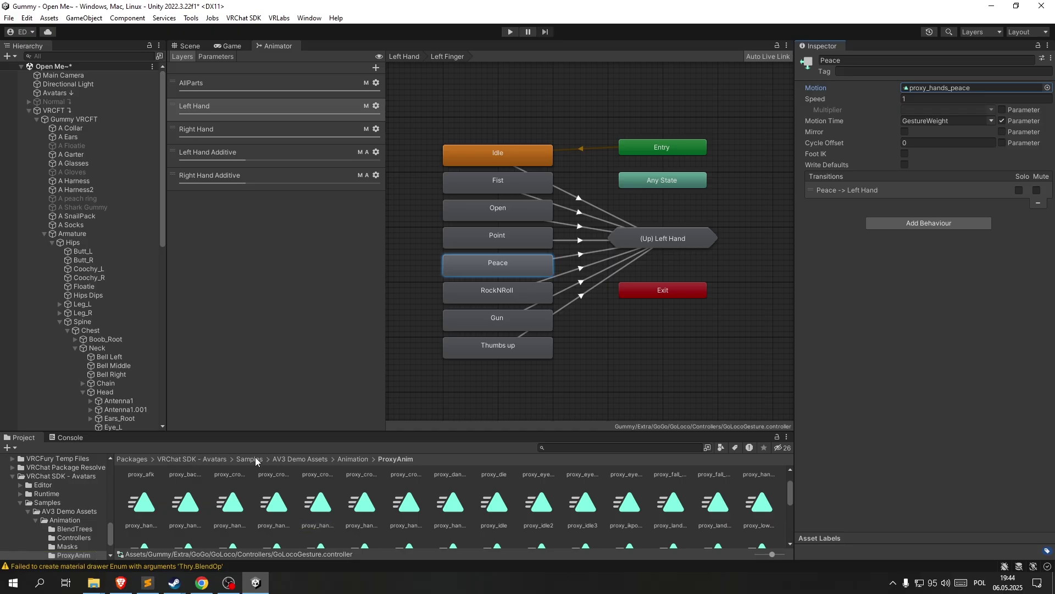
pyautogui.click(935, 89)
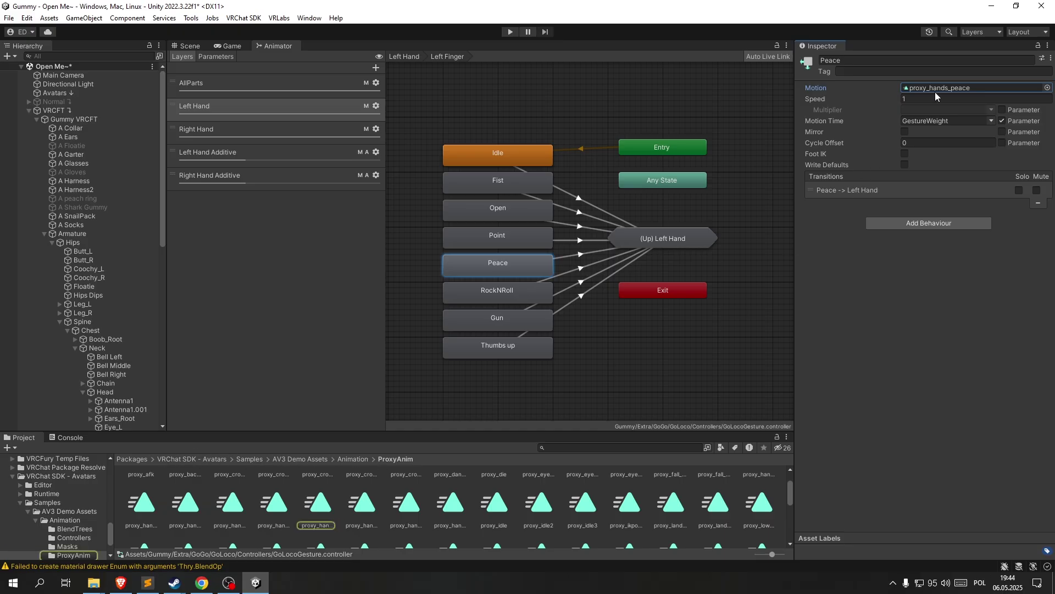
pyautogui.click(314, 503)
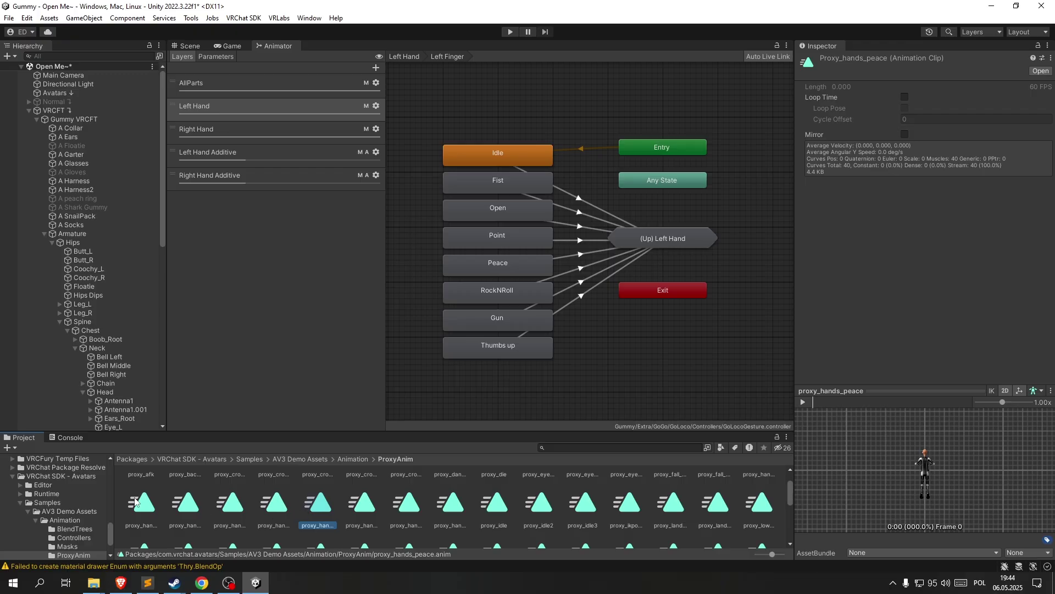
pyautogui.scroll(3, 57, 504)
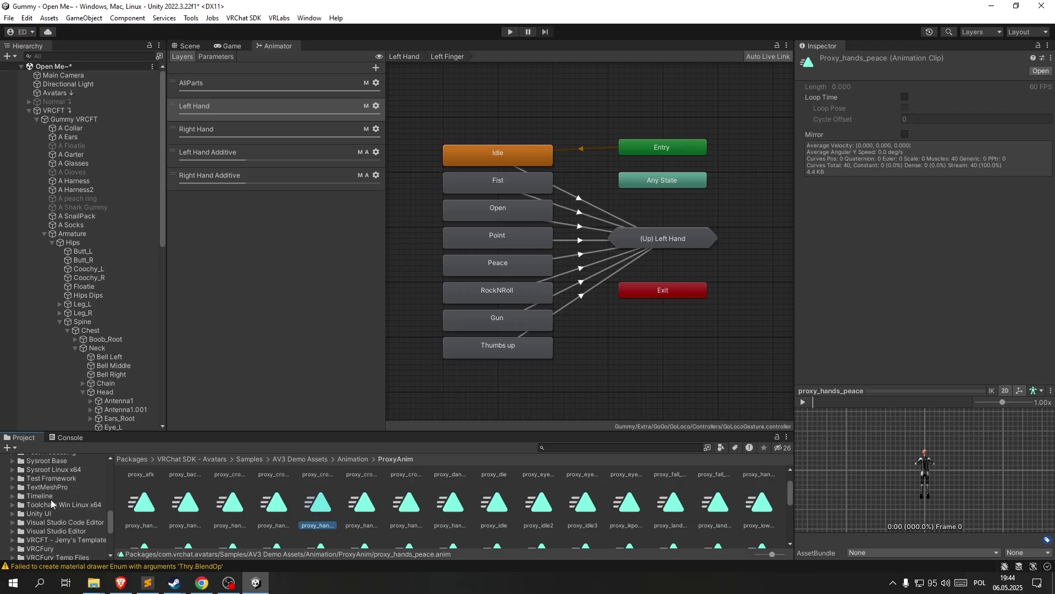
pyautogui.scroll(2, 51, 499)
pyautogui.scroll(2, 51, 499)
pyautogui.scroll(2, 52, 499)
pyautogui.scroll(3, 51, 498)
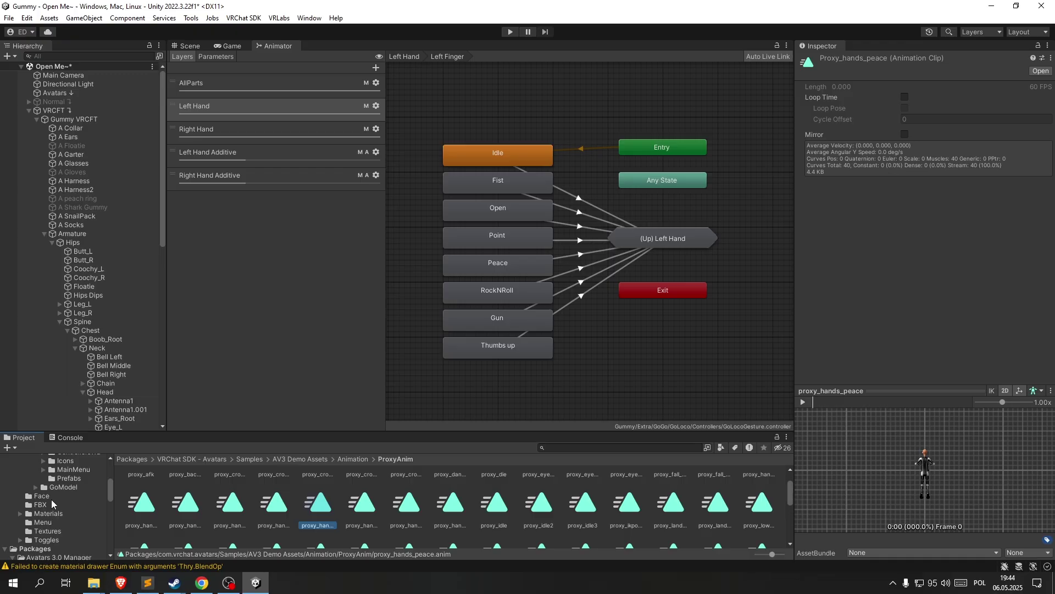
pyautogui.scroll(3, 51, 499)
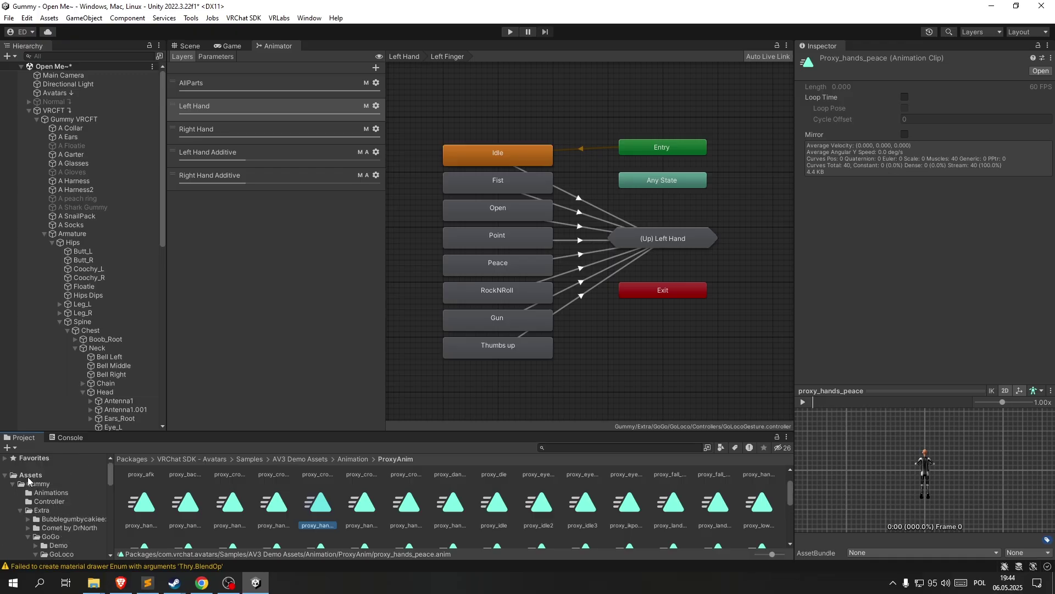
# - Paste a copy of the peace clip into Gummy's Animations folder, renamed ThreeFingerGesture
pyautogui.click(31, 476)
pyautogui.click(54, 494)
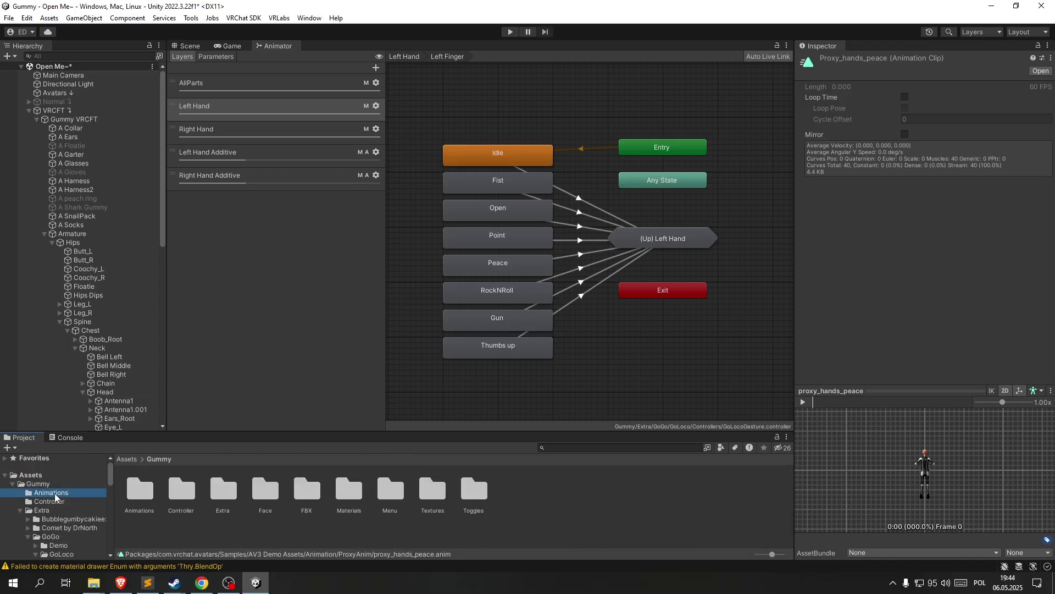
pyautogui.hotkey('ctrl', 'v')
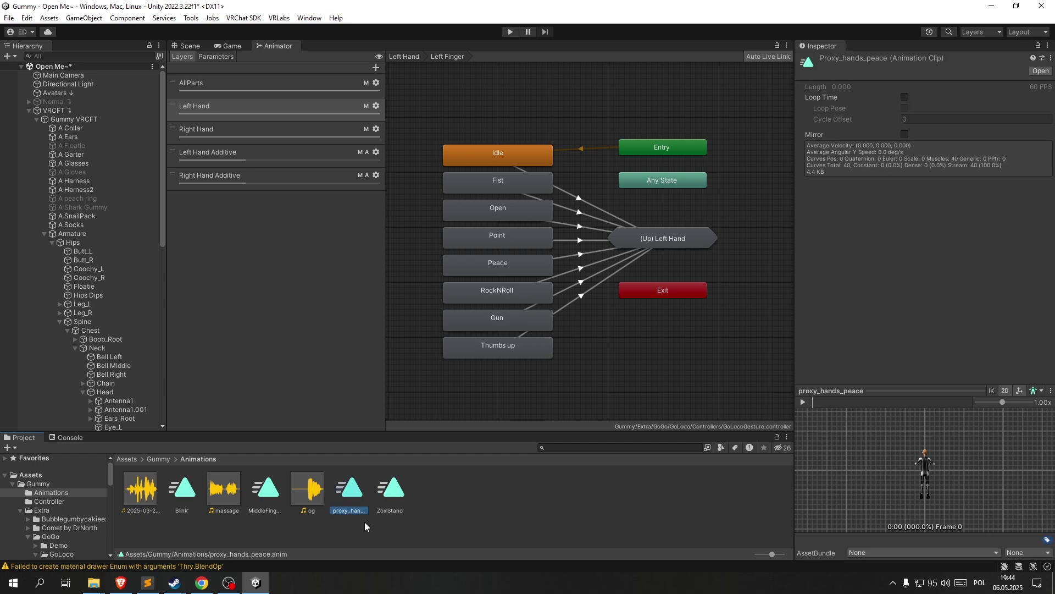
pyautogui.press('F2')
pyautogui.write('Three')
pyautogui.write('Finger')
pyautogui.write('Gesture')
pyautogui.press('Return')
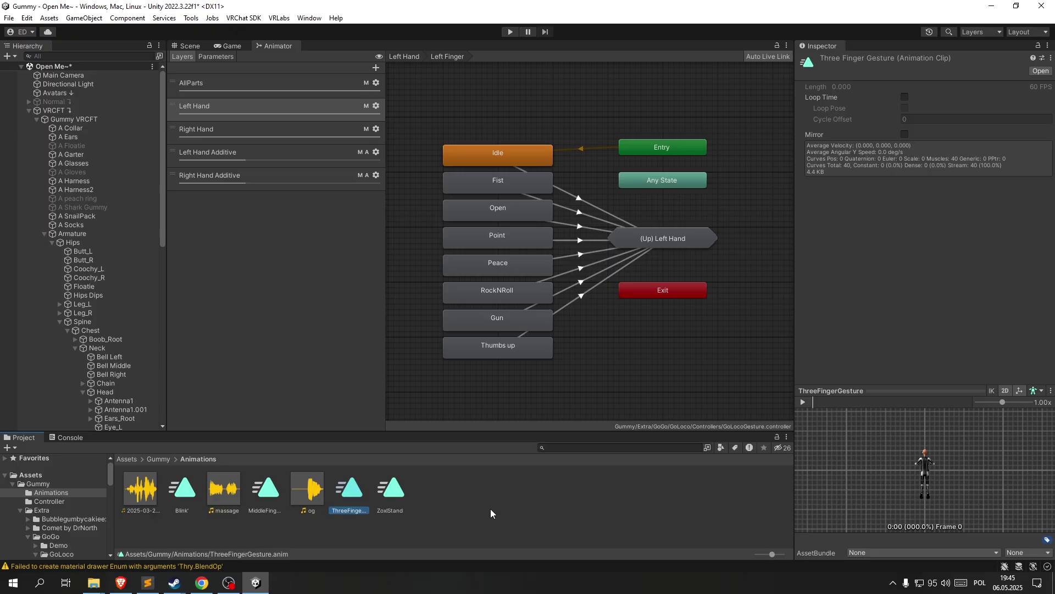
# - Open ThreeFingerGesture in the Animation window and widen its property name column
pyautogui.doubleClick(351, 490)
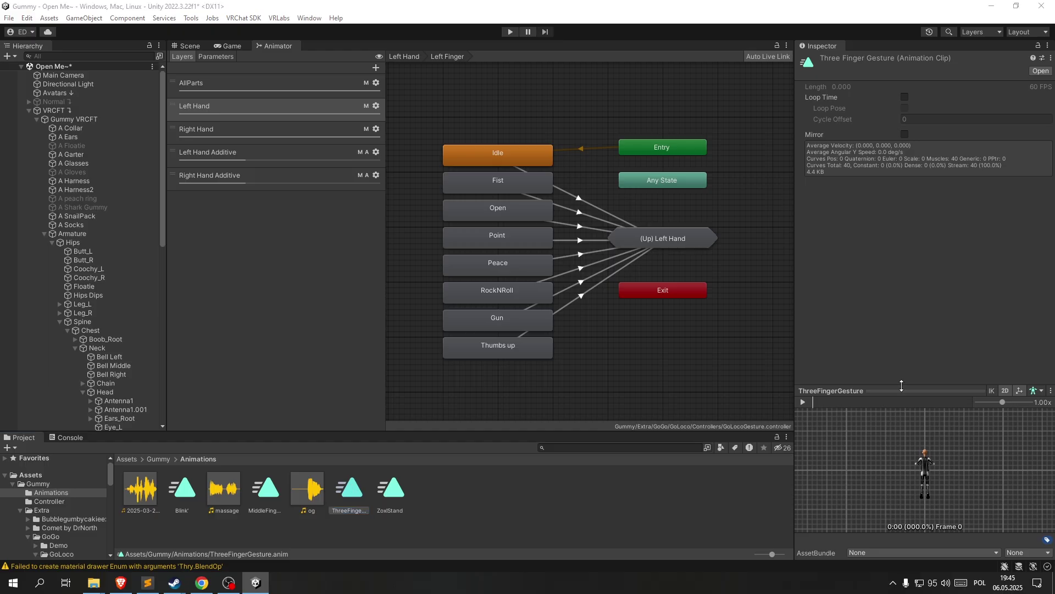
pyautogui.moveTo(579, 151); pyautogui.dragTo(262, 100)
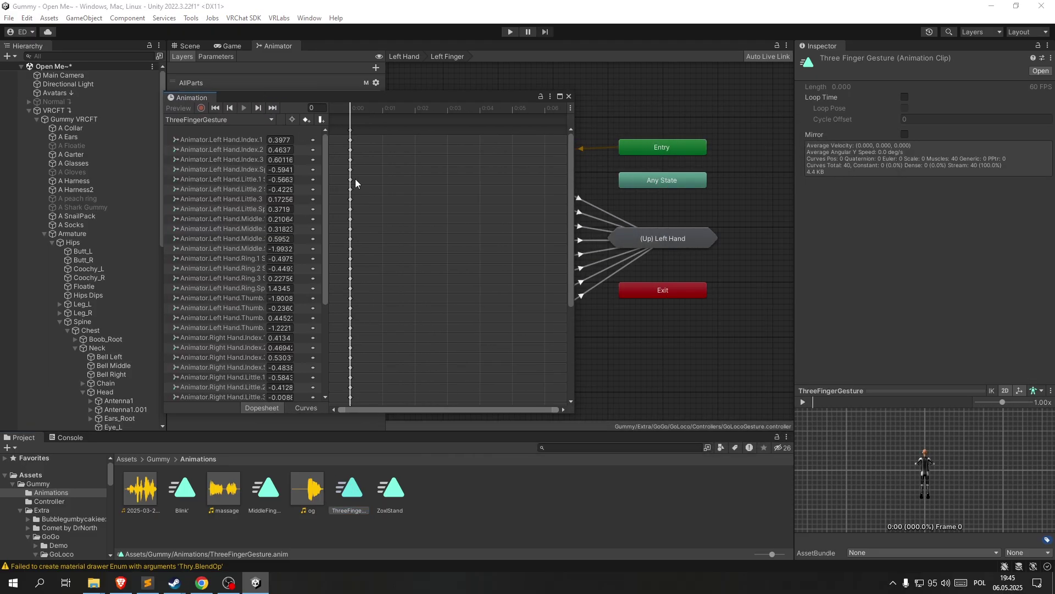
pyautogui.moveTo(326, 165); pyautogui.dragTo(375, 149)
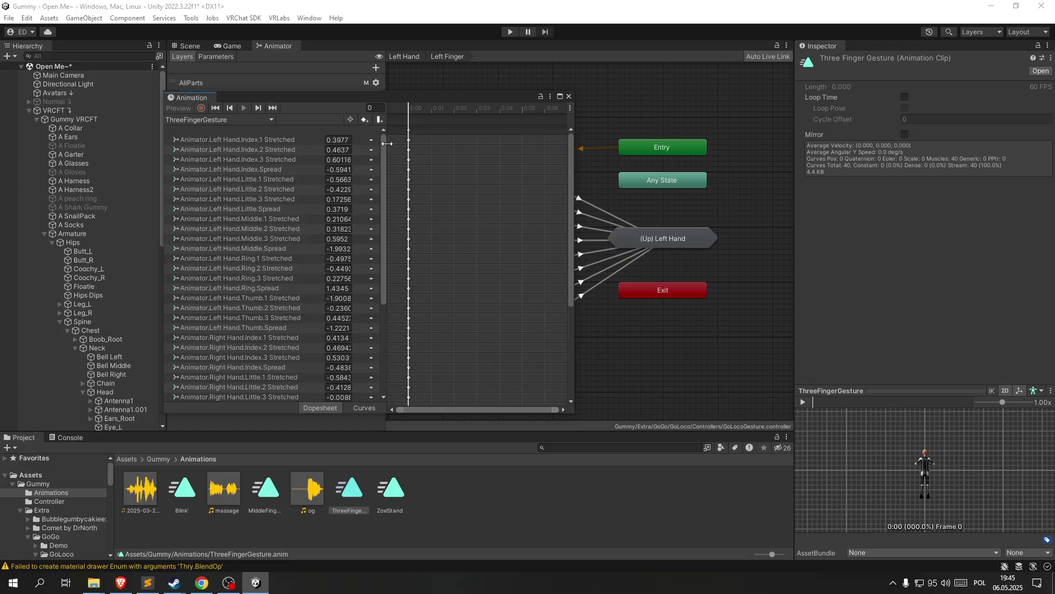
pyautogui.scroll(-5, 280, 183)
pyautogui.scroll(5, 279, 184)
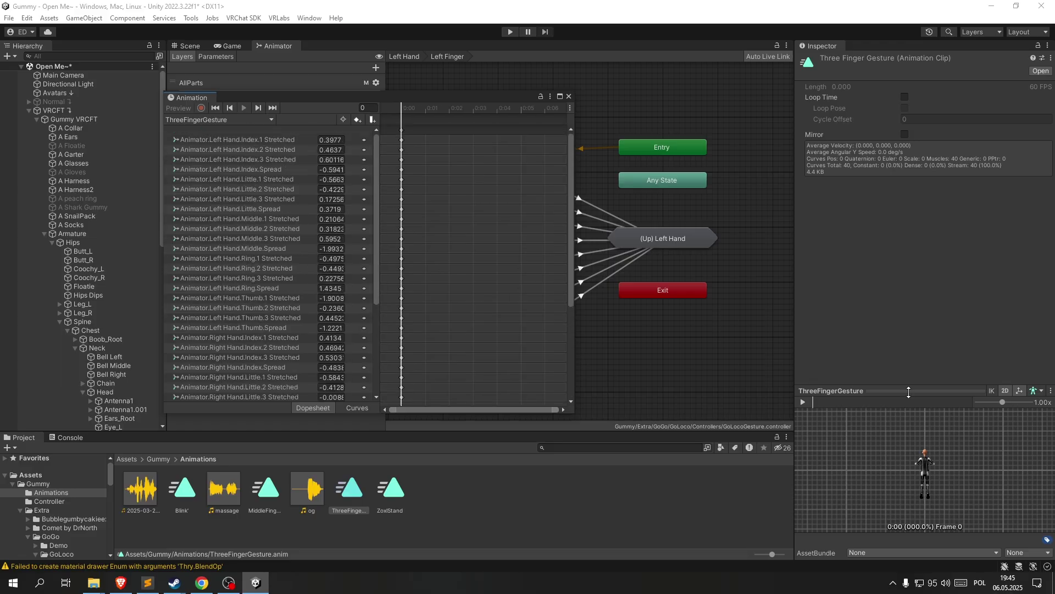
# - Enlarge the ThreeFingerGesture preview and frame the avatar's hands up close
pyautogui.moveTo(909, 391); pyautogui.dragTo(909, 207)
pyautogui.moveTo(907, 329); pyautogui.dragTo(925, 351)
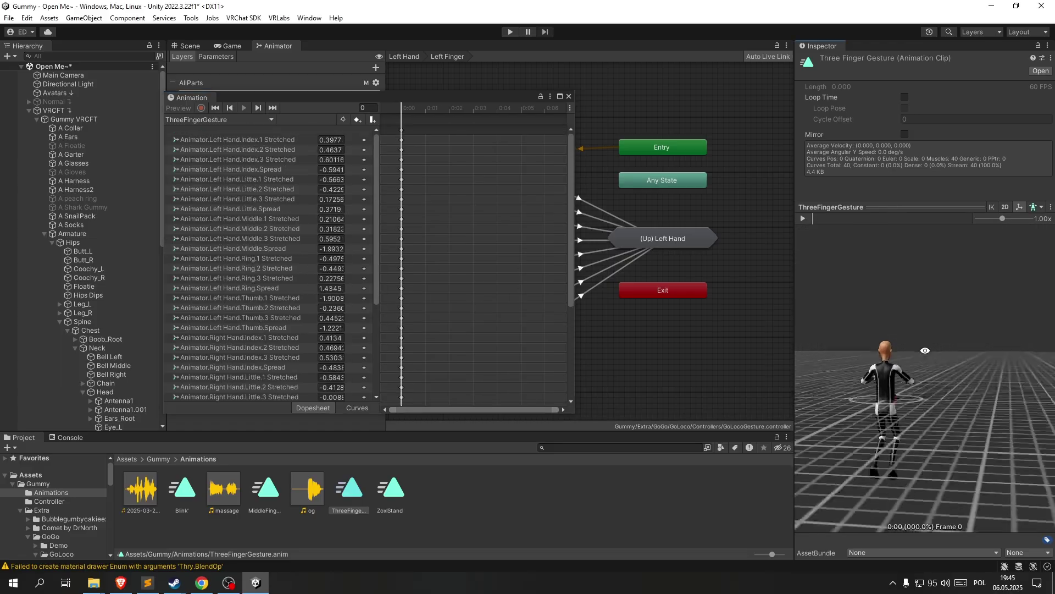
pyautogui.scroll(5, 931, 369)
pyautogui.moveTo(932, 368); pyautogui.dragTo(998, 355, button='middle')
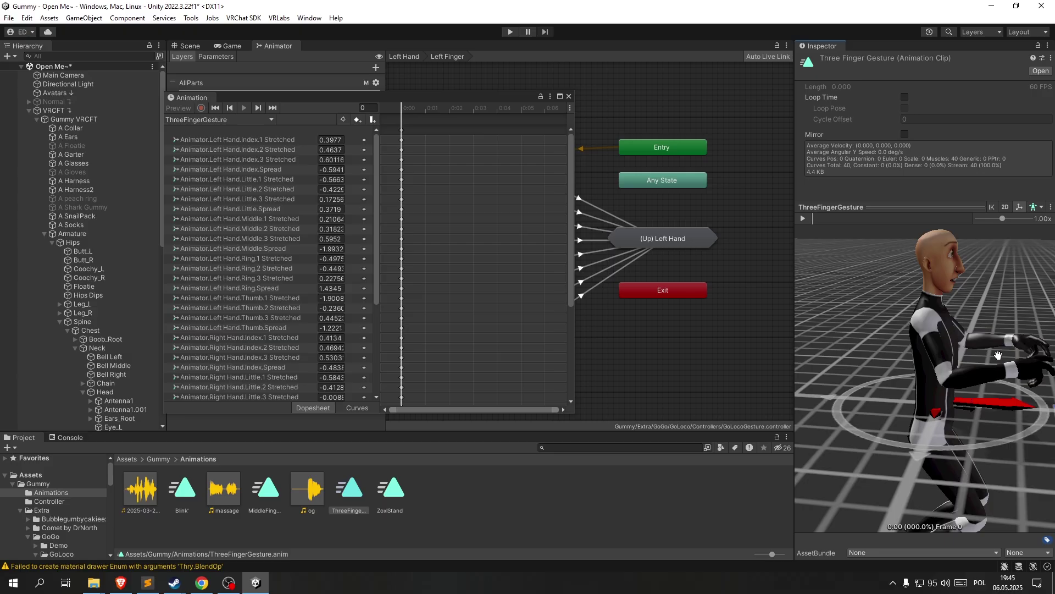
pyautogui.moveTo(998, 354); pyautogui.dragTo(968, 329)
pyautogui.scroll(3, 967, 329)
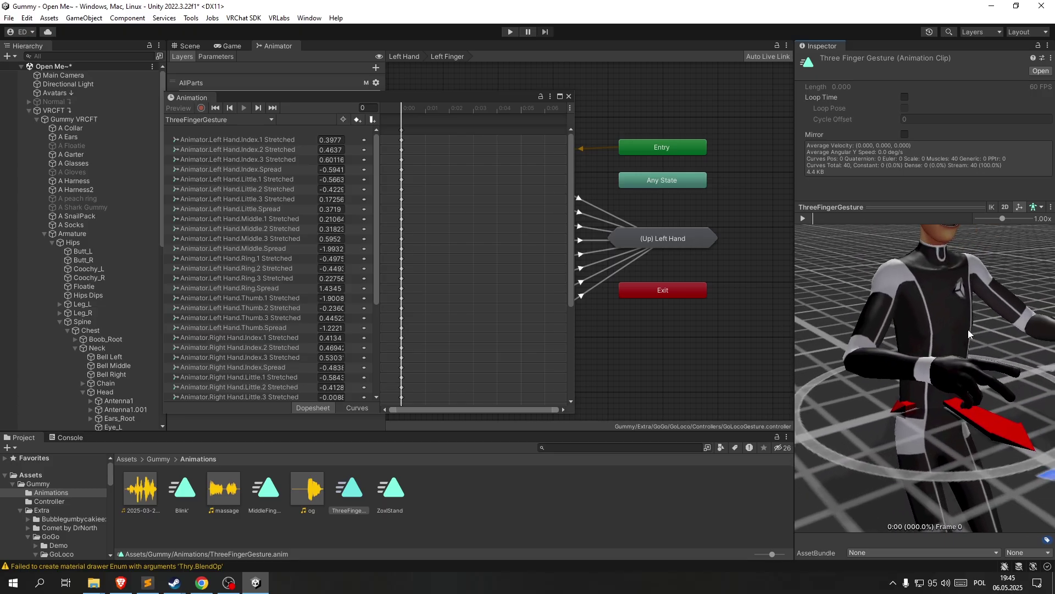
pyautogui.scroll(2, 968, 330)
pyautogui.scroll(-2, 671, 313)
pyautogui.scroll(1, 671, 312)
pyautogui.moveTo(950, 335)
pyautogui.mouseDown()
pyautogui.moveTo(892, 339)
pyautogui.moveTo(979, 327)
pyautogui.mouseUp()
pyautogui.scroll(-3, 892, 338)
pyautogui.scroll(3, 979, 328)
pyautogui.moveTo(892, 322); pyautogui.dragTo(848, 334, button='middle')
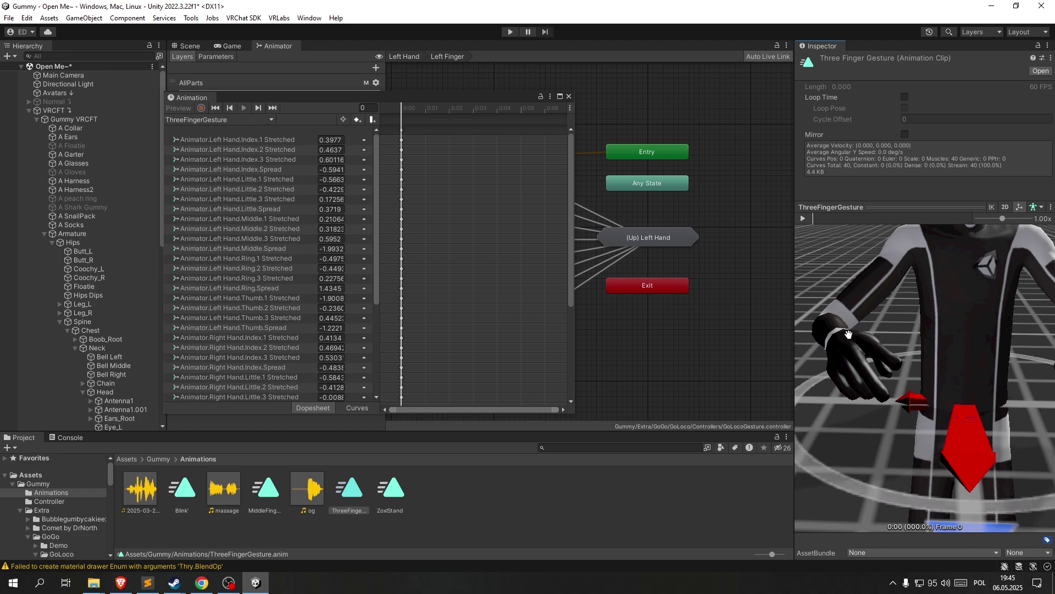
pyautogui.scroll(-2, 849, 334)
pyautogui.scroll(2, 849, 334)
pyautogui.scroll(-1, 731, 326)
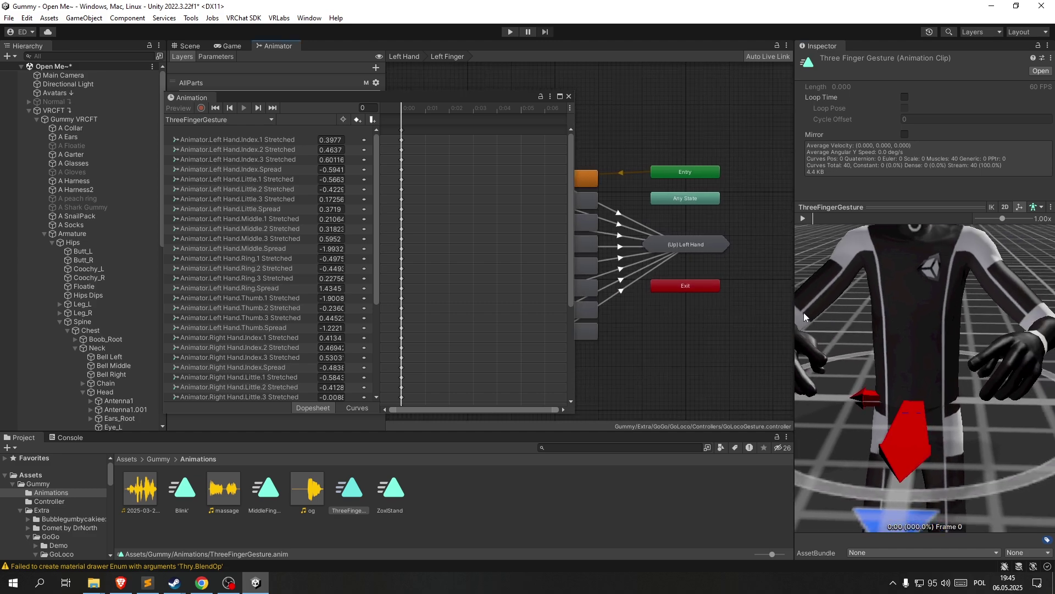
pyautogui.scroll(-2, 804, 313)
pyautogui.moveTo(803, 313)
pyautogui.mouseDown()
pyautogui.moveTo(954, 328)
pyautogui.moveTo(937, 337)
pyautogui.mouseUp()
pyautogui.scroll(2, 937, 337)
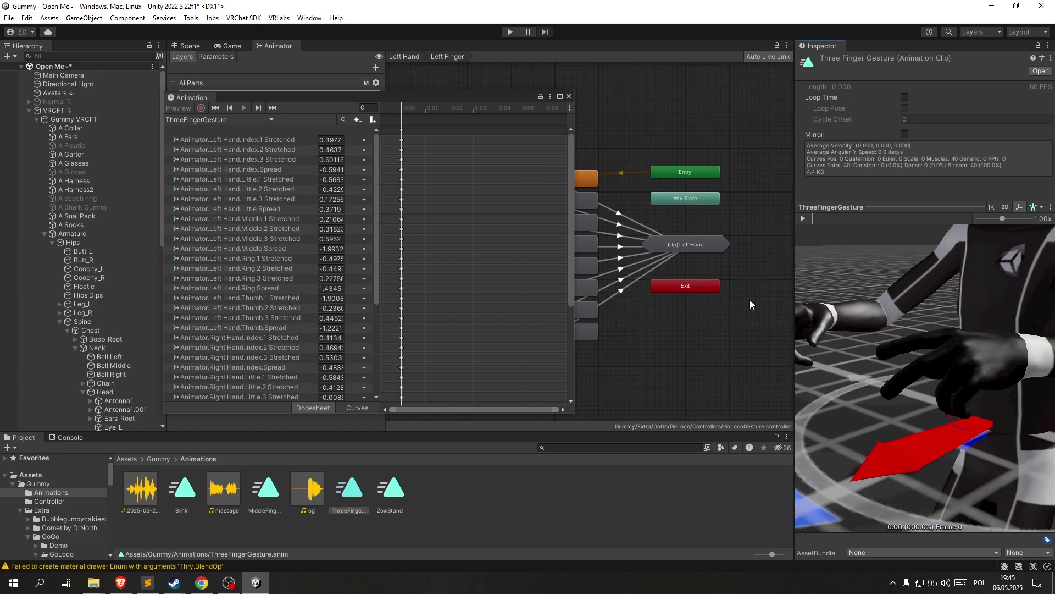
pyautogui.scroll(-1, 749, 304)
pyautogui.scroll(-1, 905, 333)
pyautogui.moveTo(704, 326); pyautogui.dragTo(737, 313, button='middle')
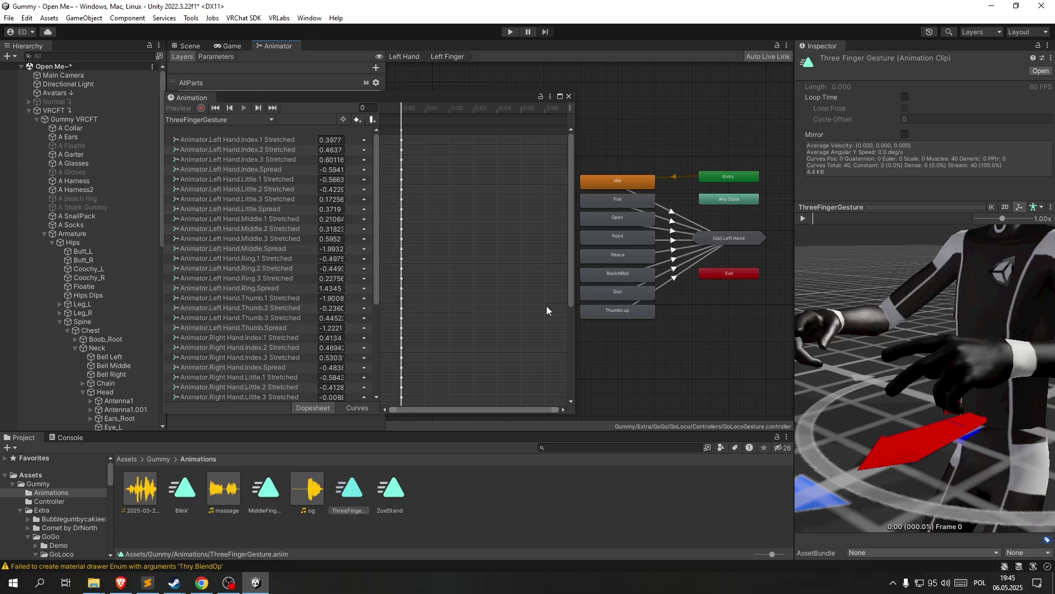
# - Select the Left Hand Index.1 and Index.2 Stretched properties in the Animation window
pyautogui.click(237, 142)
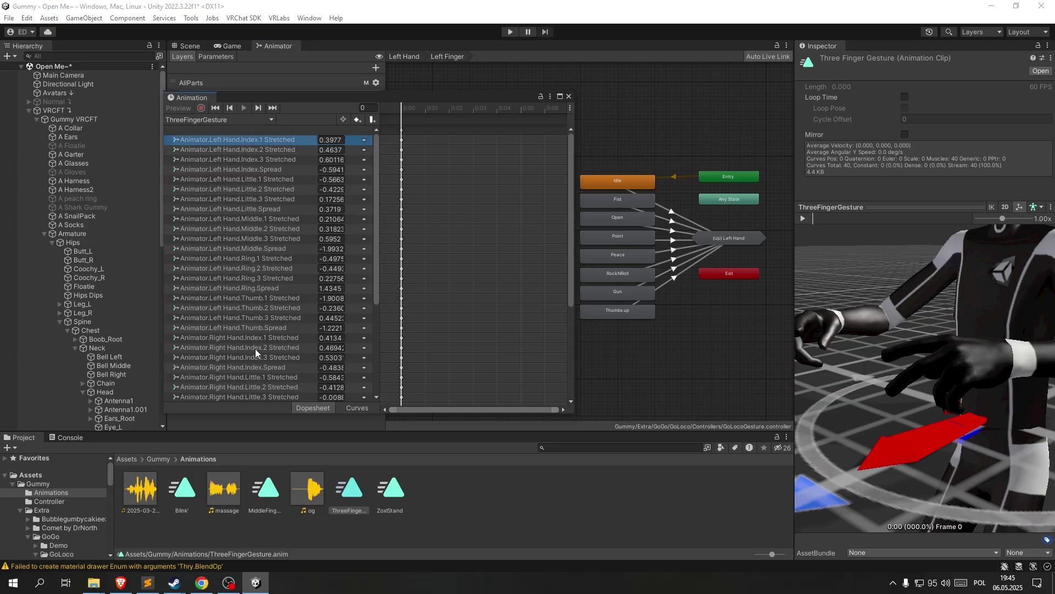
pyautogui.keyDown('shift'); pyautogui.click(239, 326); pyautogui.keyUp('shift')
pyautogui.click(285, 143)
pyautogui.moveTo(949, 395); pyautogui.dragTo(923, 389)
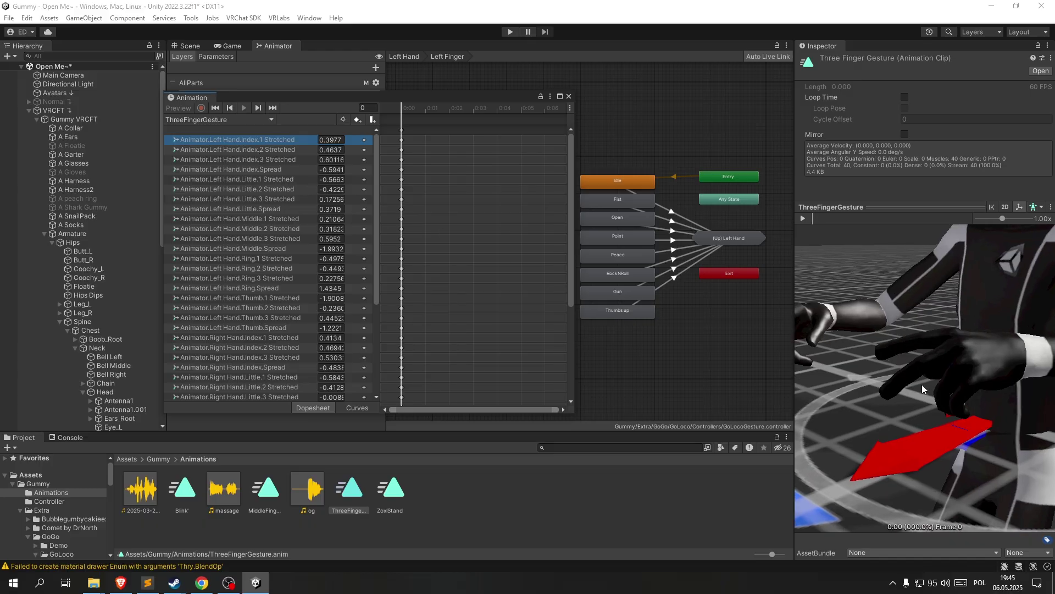
pyautogui.click(281, 149)
pyautogui.click(270, 134)
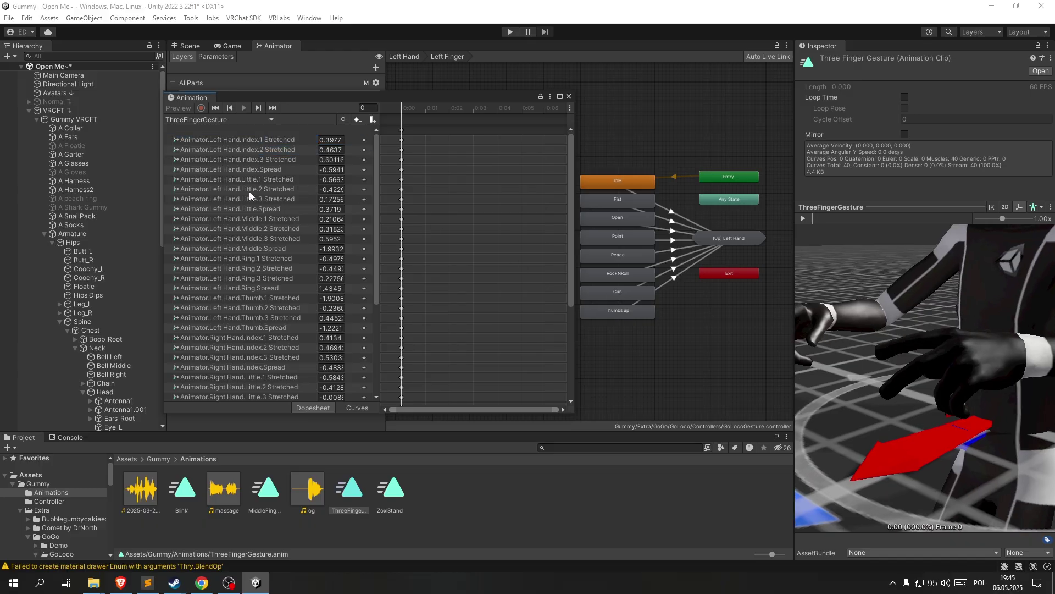
# - Set Left Hand Middle.1 Stretched to 0.61 and Middle.2 Stretched to 0.5
pyautogui.click(259, 217)
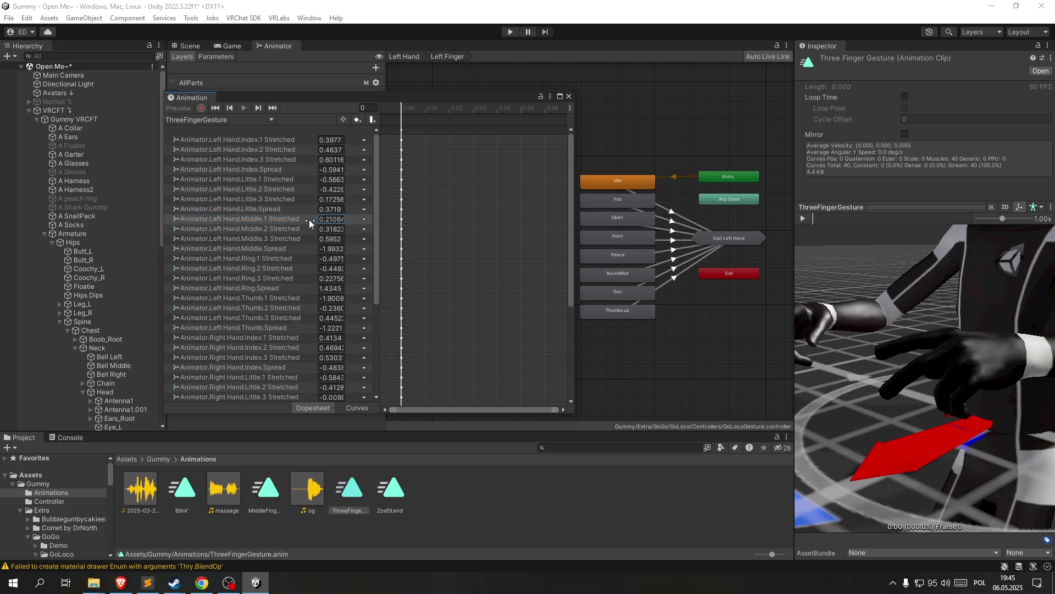
pyautogui.moveTo(310, 220); pyautogui.dragTo(316, 219)
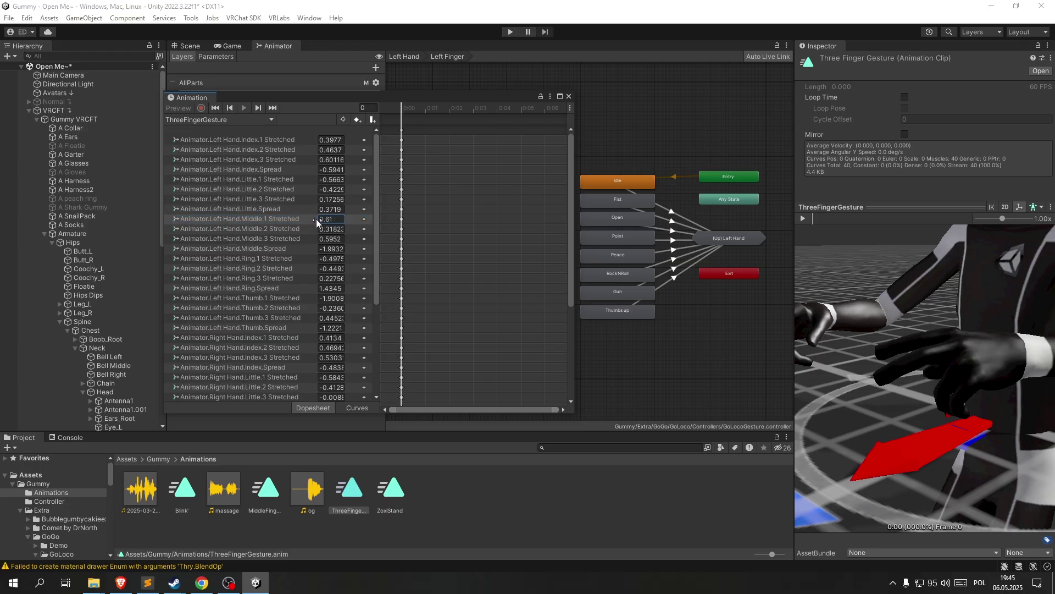
pyautogui.click(322, 228)
pyautogui.write('0.5')
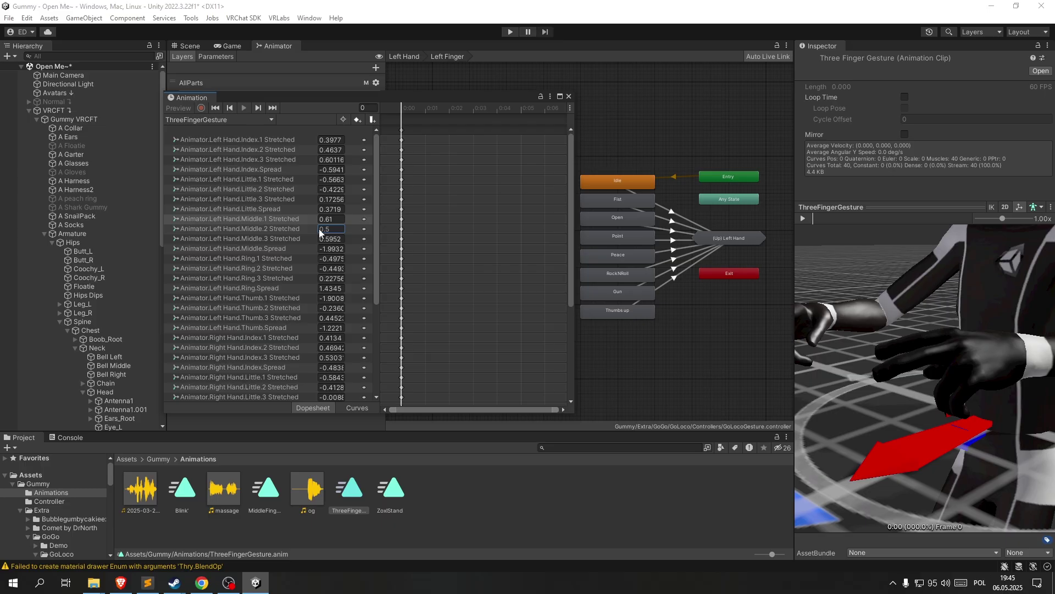
pyautogui.moveTo(907, 347); pyautogui.dragTo(1048, 311)
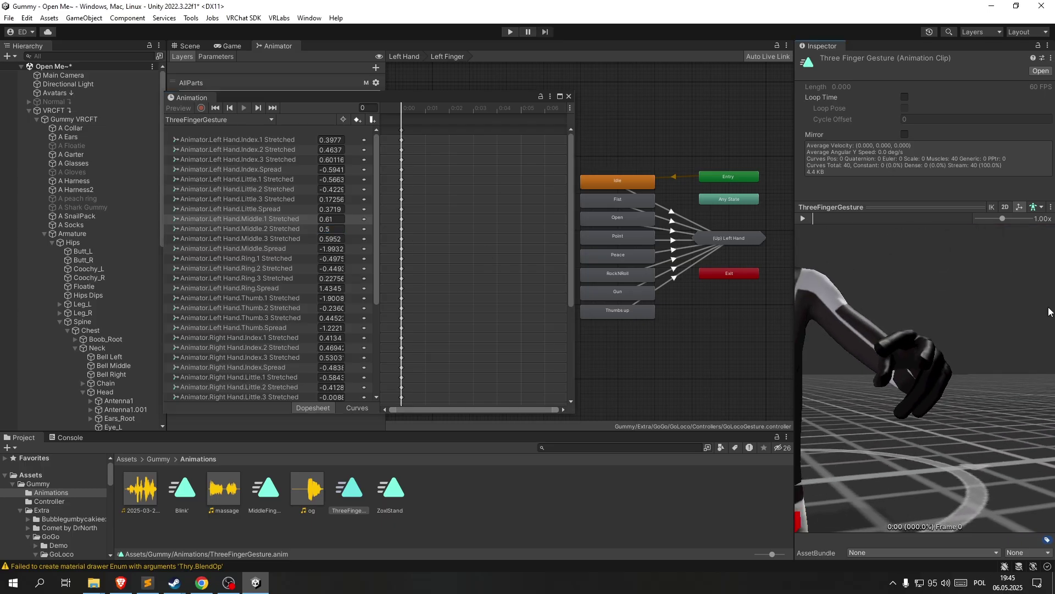
# - Set Left Hand Index.1 Stretched to 0.62 and Index.Spread to -1.2
pyautogui.click(313, 140)
pyautogui.write('0.48')
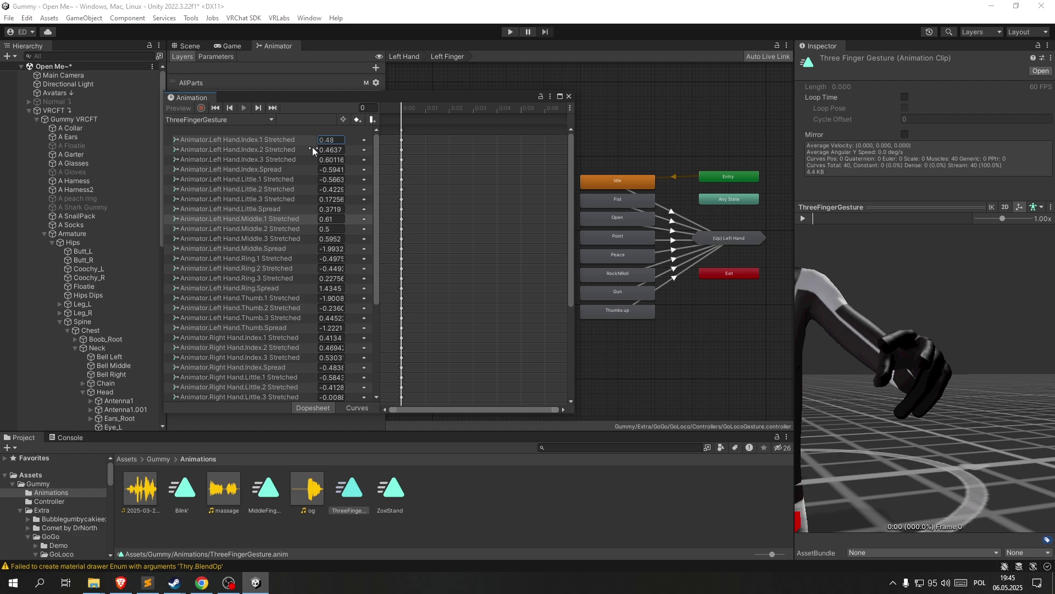
pyautogui.click(310, 167)
pyautogui.write('-0.16')
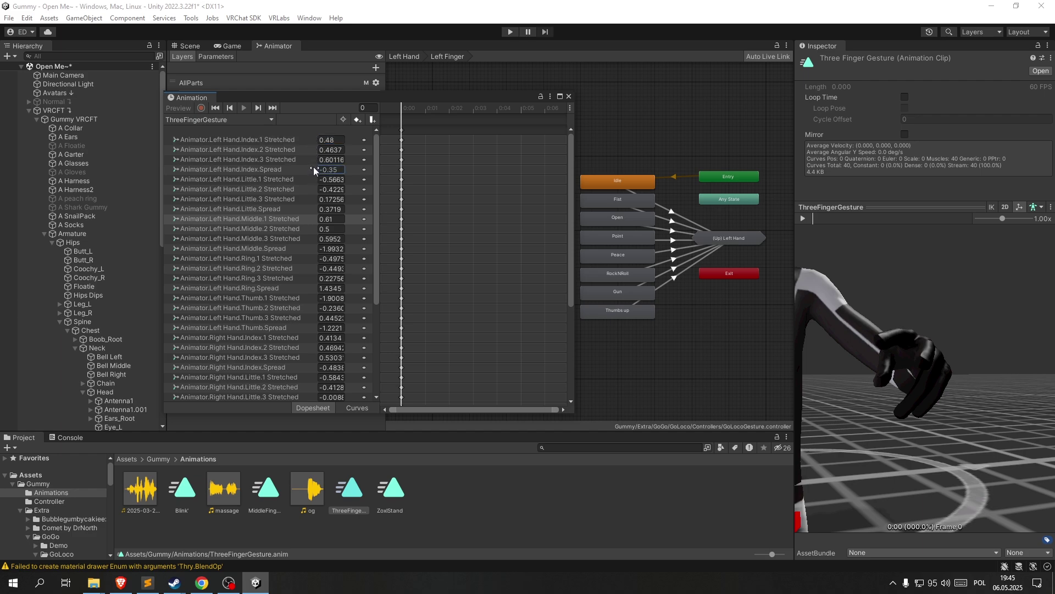
pyautogui.moveTo(313, 163)
pyautogui.mouseDown()
pyautogui.moveTo(298, 167)
pyautogui.moveTo(312, 141)
pyautogui.mouseUp()
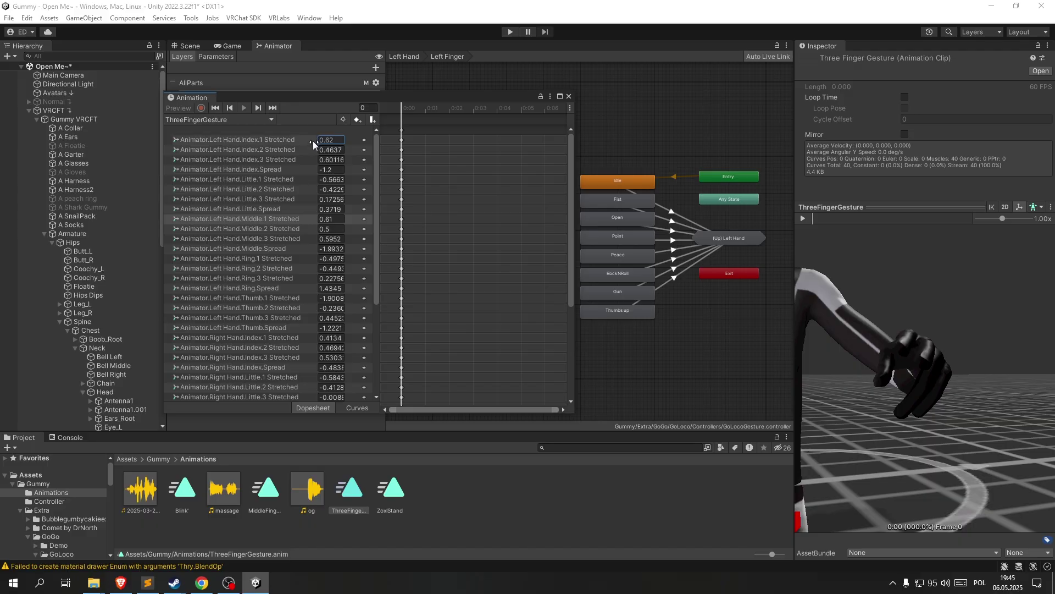
pyautogui.scroll(-3, 286, 257)
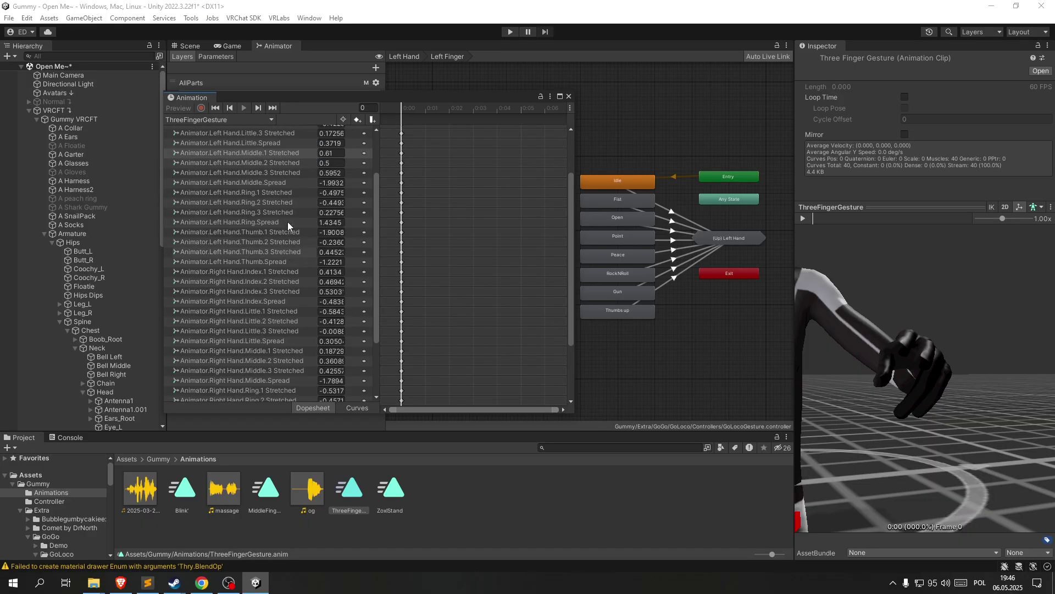
# - Set left Ring.1-3 Stretched to about 0.49, 0.66, 0.59, Ring.Spread 1.03, Index.Spread -0.89
pyautogui.moveTo(312, 190); pyautogui.dragTo(329, 187)
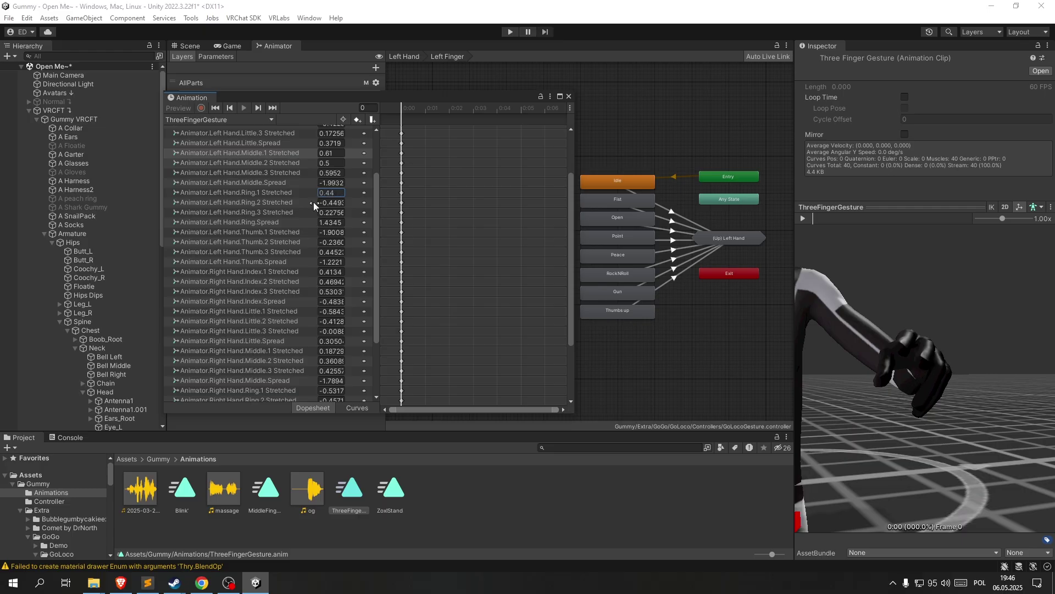
pyautogui.moveTo(318, 202); pyautogui.dragTo(331, 195)
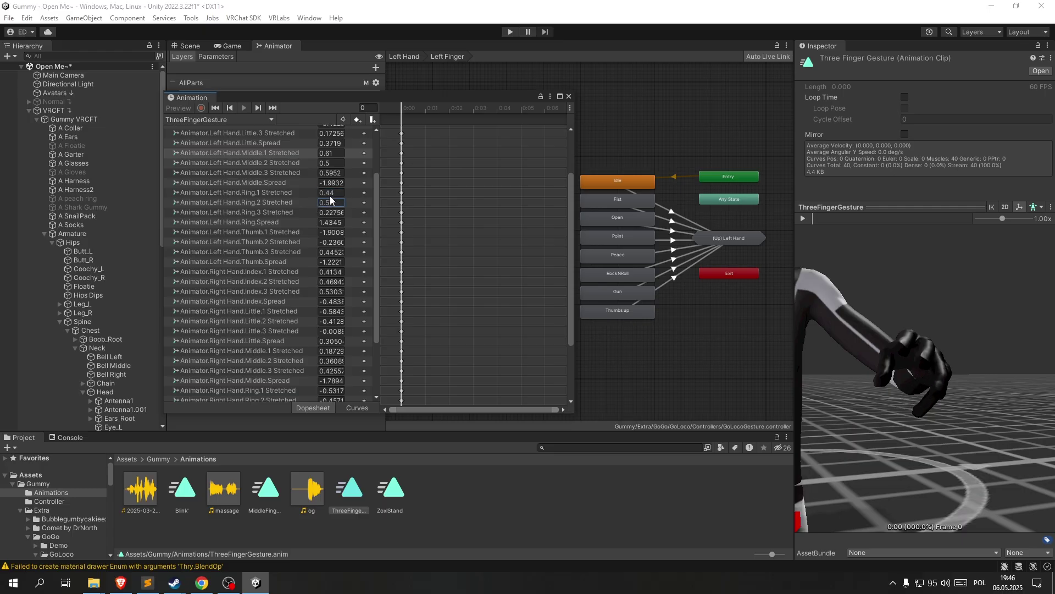
pyautogui.scroll(-5, 870, 322)
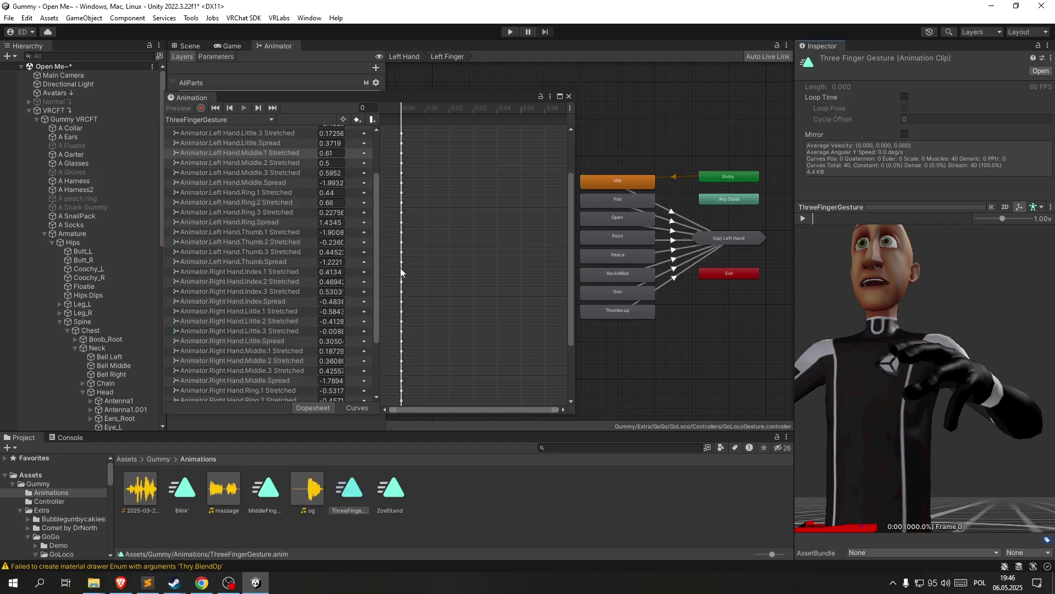
pyautogui.moveTo(310, 210)
pyautogui.mouseDown()
pyautogui.moveTo(319, 191)
pyautogui.moveTo(295, 220)
pyautogui.mouseUp()
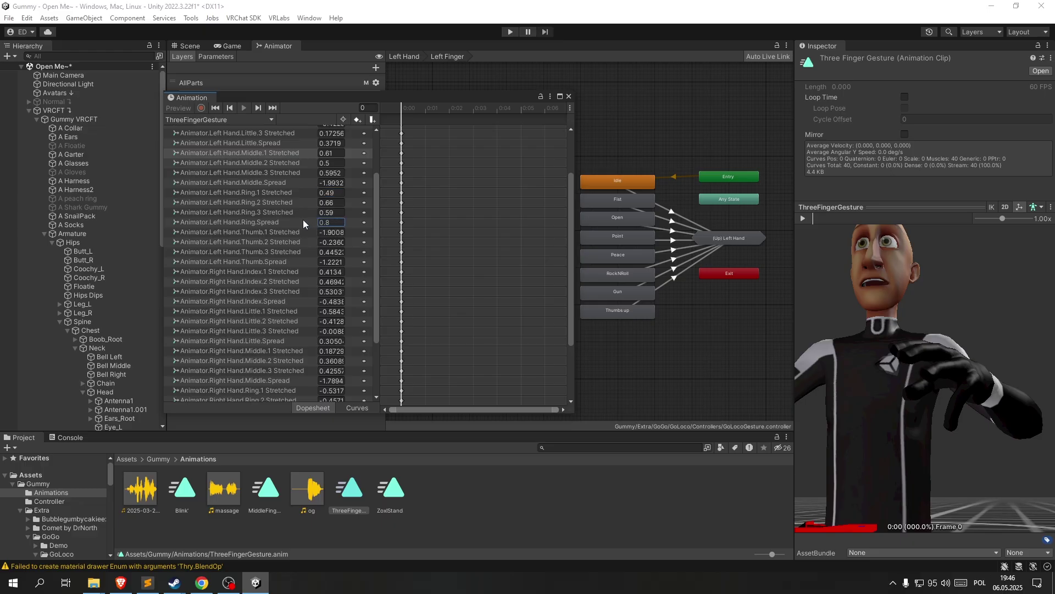
pyautogui.moveTo(906, 371); pyautogui.dragTo(834, 466)
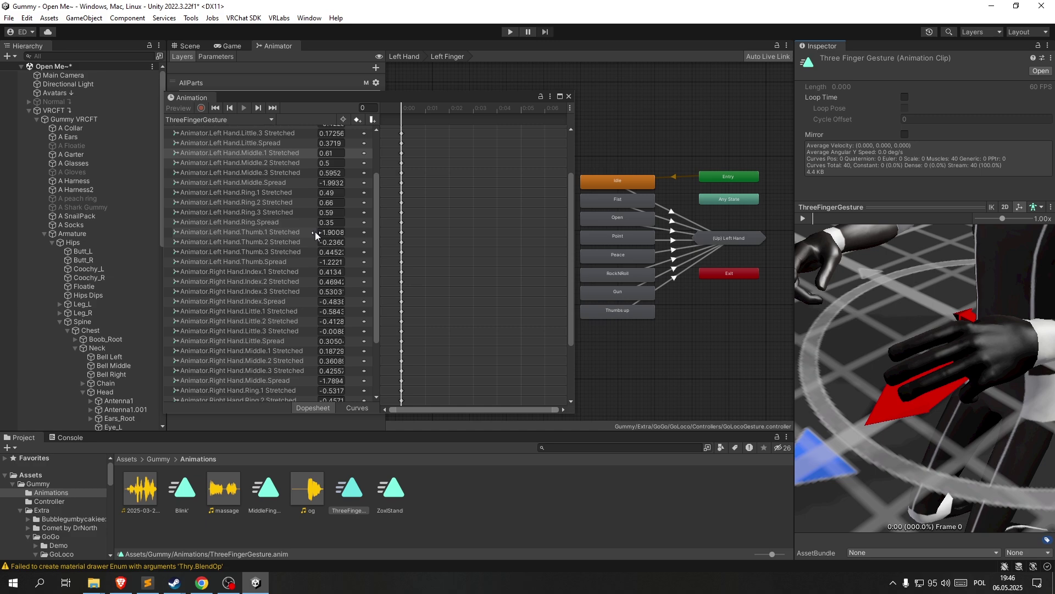
pyautogui.moveTo(315, 222); pyautogui.dragTo(318, 219)
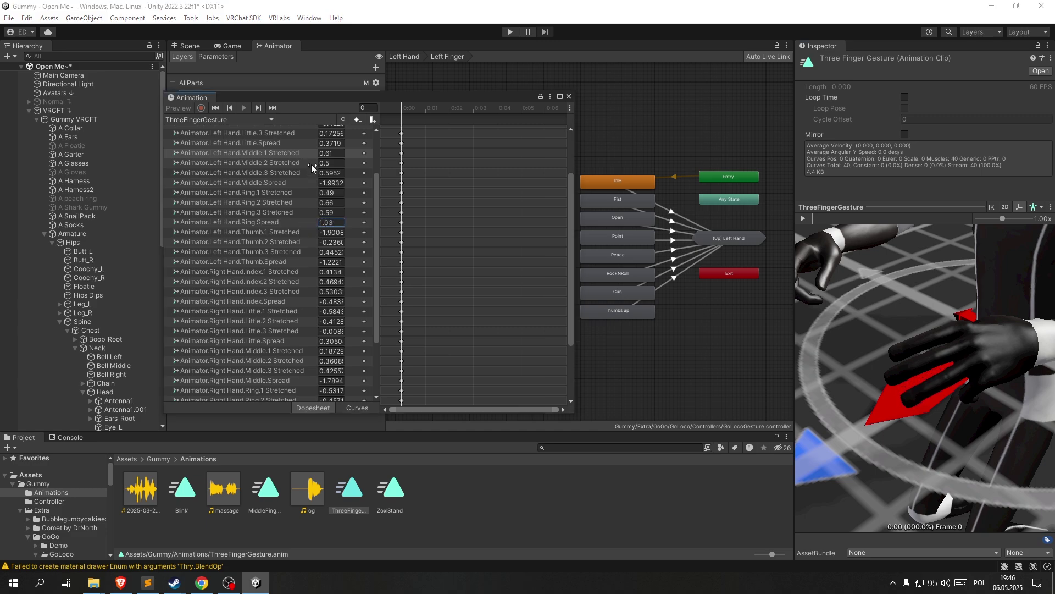
pyautogui.scroll(2, 315, 138)
pyautogui.moveTo(315, 166); pyautogui.dragTo(315, 168)
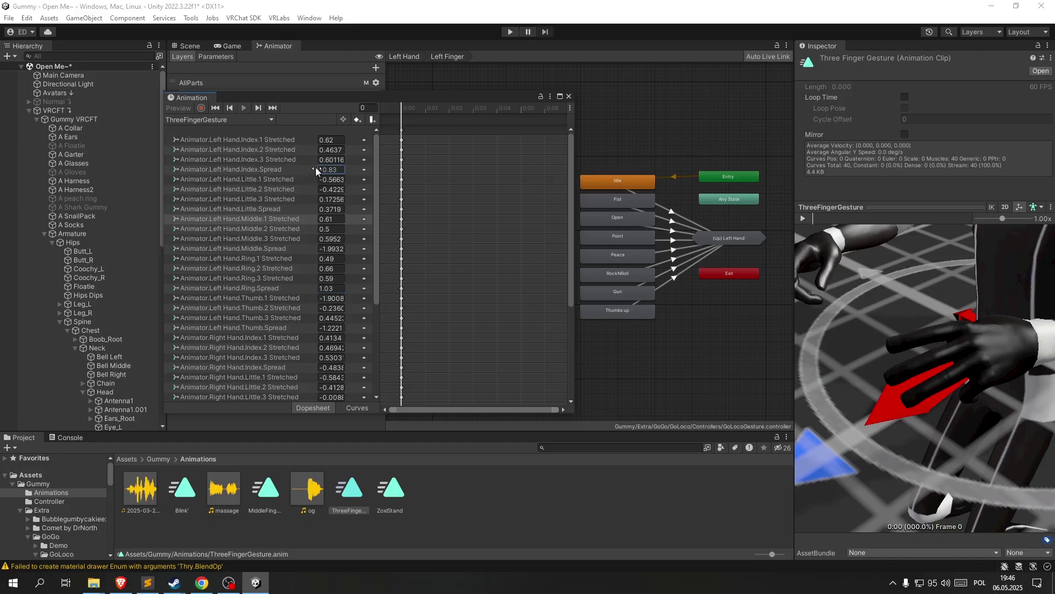
# - Set left Little.3, Little.2 and Little.1 Stretched to -1.44, -1.89 and -1.16
pyautogui.moveTo(849, 305); pyautogui.dragTo(876, 307, button='middle')
pyautogui.scroll(-2, 876, 307)
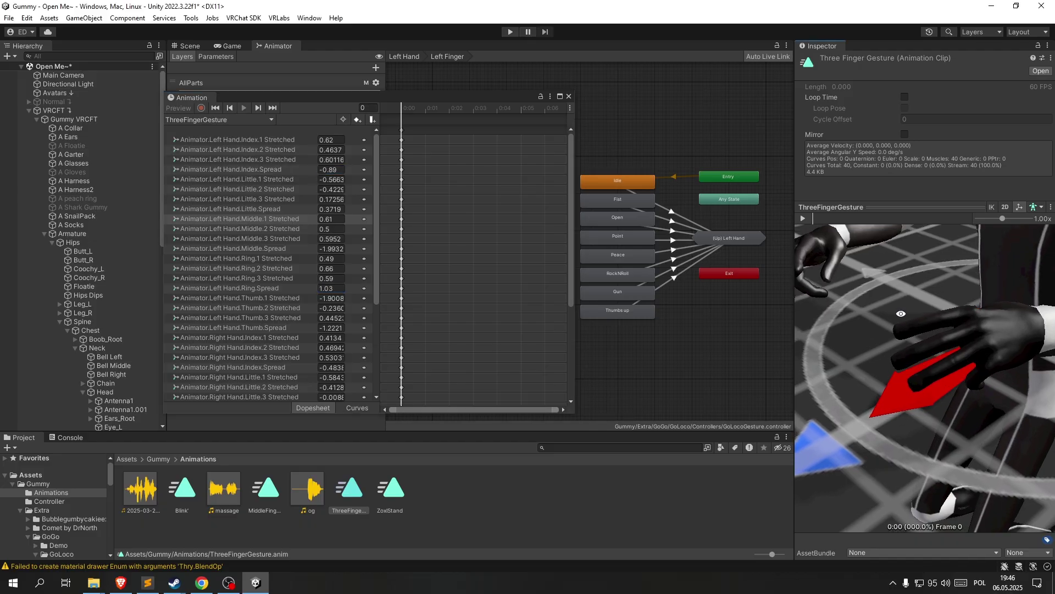
pyautogui.scroll(-3, 929, 269)
pyautogui.scroll(-2, 929, 268)
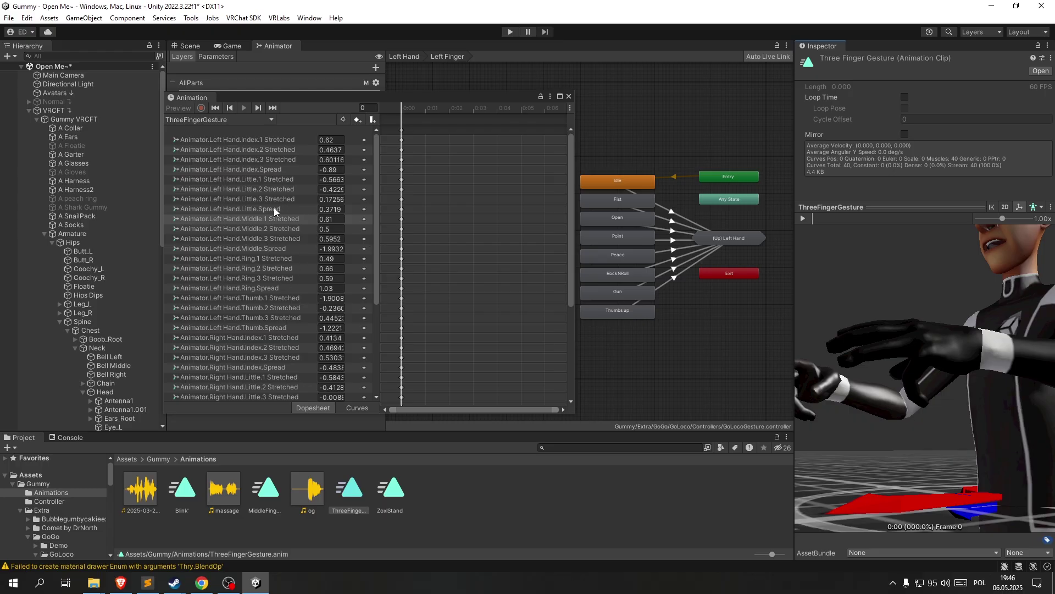
pyautogui.scroll(-3, 276, 223)
pyautogui.scroll(3, 272, 254)
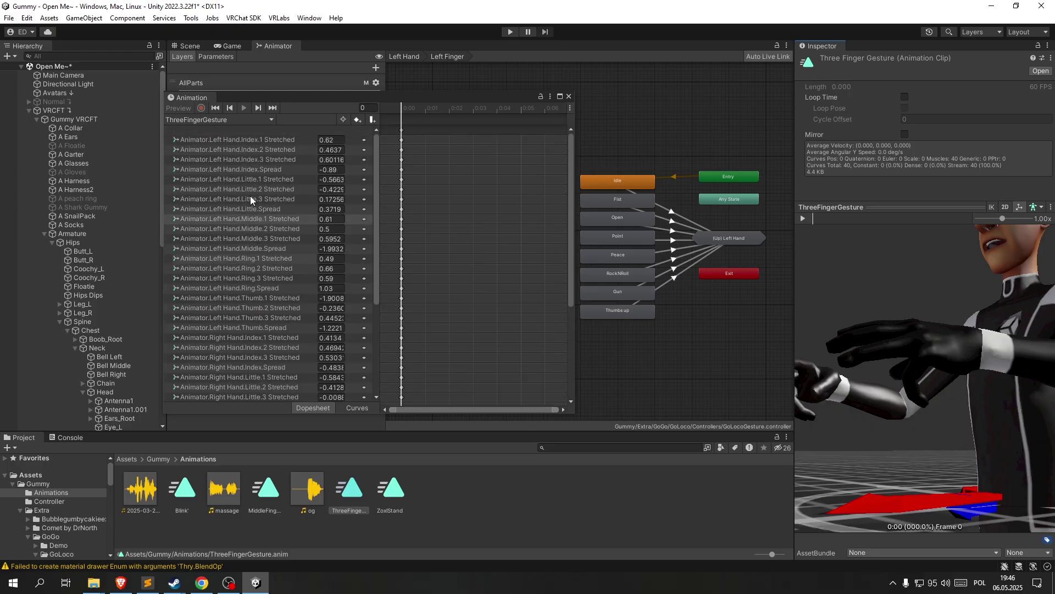
pyautogui.click(322, 196)
pyautogui.write('-1.87')
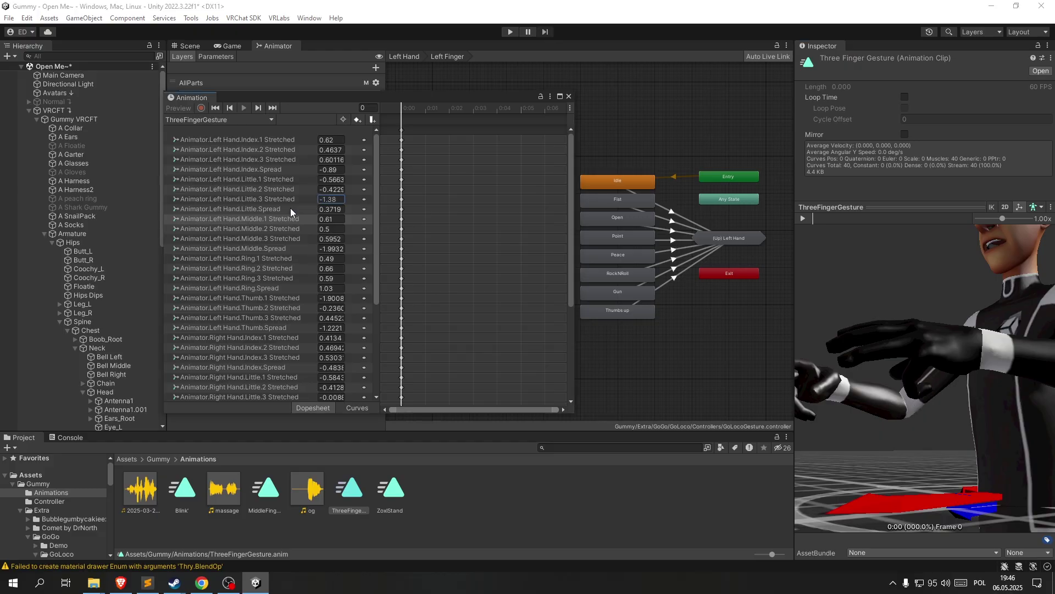
pyautogui.press('BackSpace')
pyautogui.press('BackSpace')
pyautogui.write('44')
pyautogui.moveTo(314, 188); pyautogui.dragTo(291, 197)
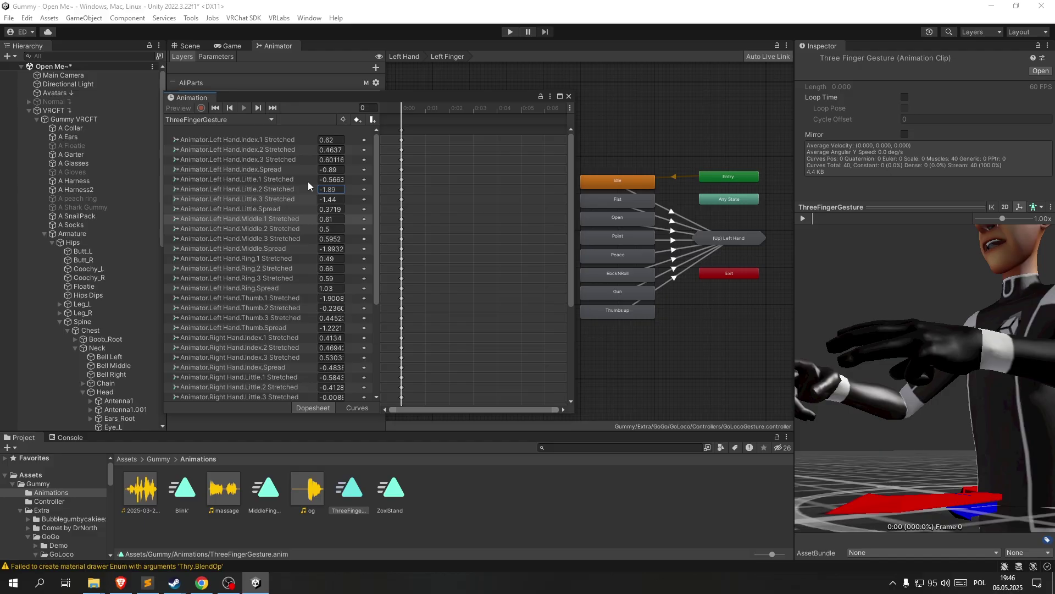
pyautogui.moveTo(312, 180); pyautogui.dragTo(304, 182)
pyautogui.write('6')
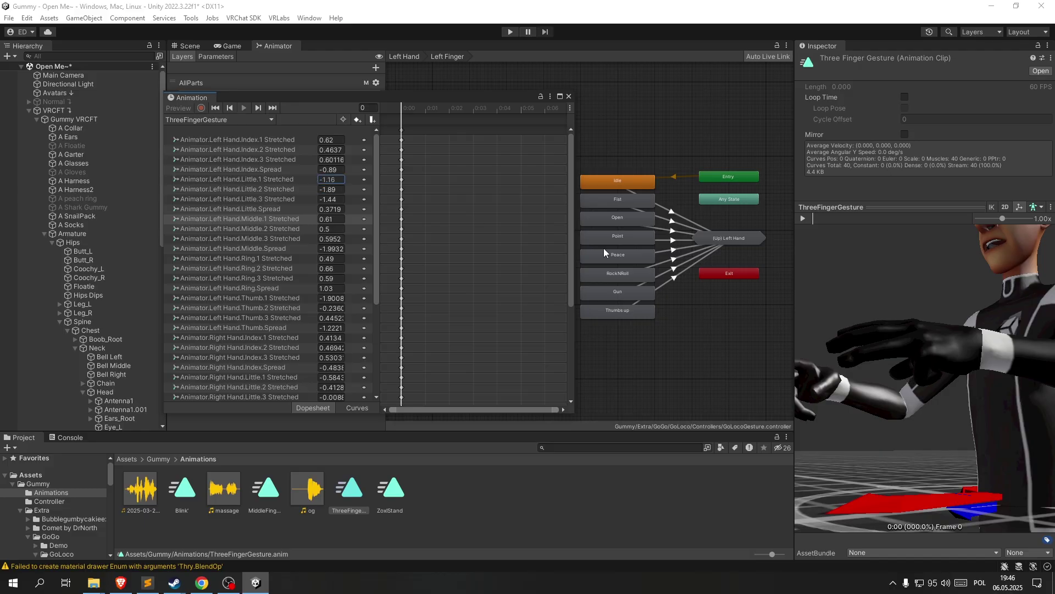
pyautogui.moveTo(824, 330)
pyautogui.mouseDown()
pyautogui.moveTo(1017, 355)
pyautogui.moveTo(780, 353)
pyautogui.mouseUp()
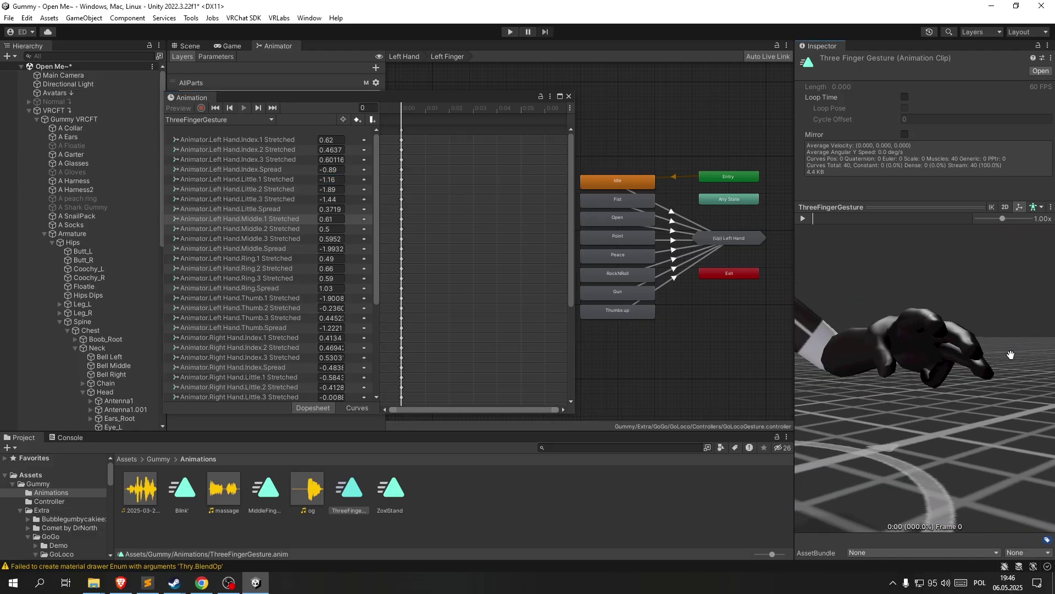
pyautogui.scroll(-3, 267, 236)
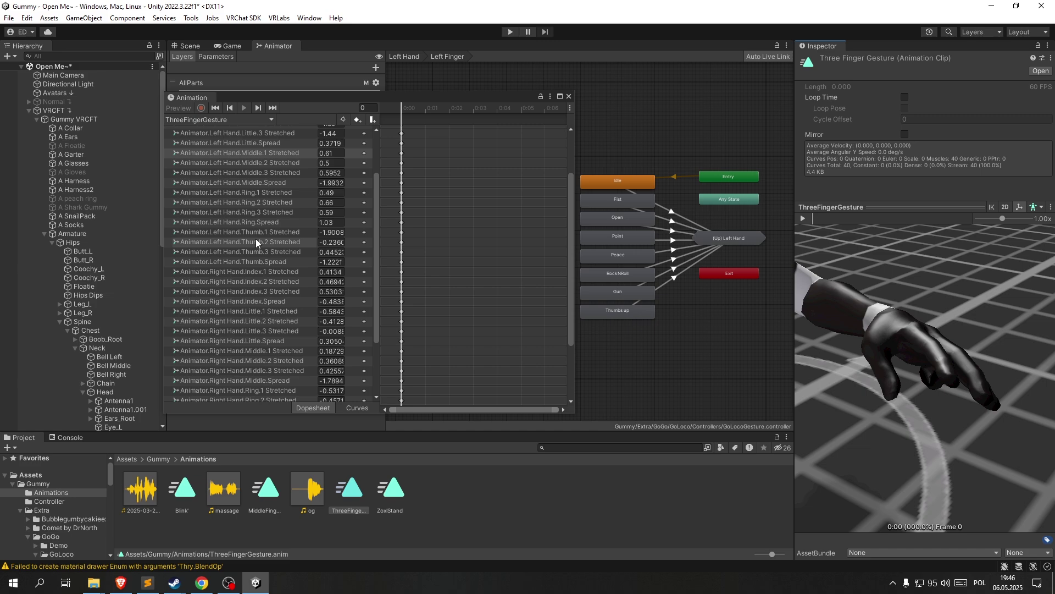
# - Curl the left thumb: Thumb.3 Stretched to -1.98 and Thumb.2 Stretched to -0.92
pyautogui.click(296, 232)
pyautogui.moveTo(312, 252); pyautogui.dragTo(268, 261)
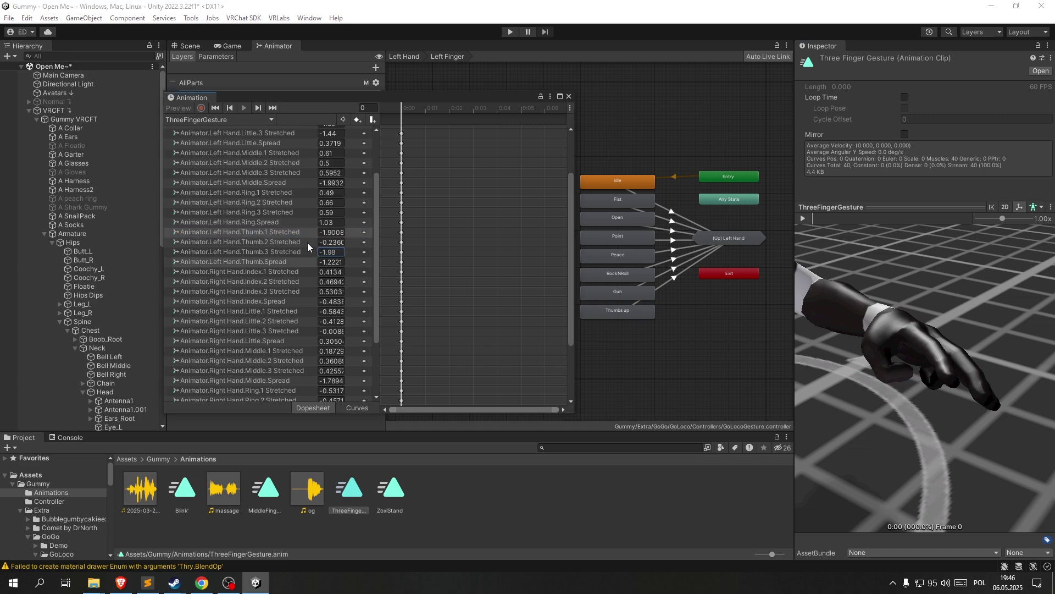
pyautogui.moveTo(313, 240); pyautogui.dragTo(300, 243)
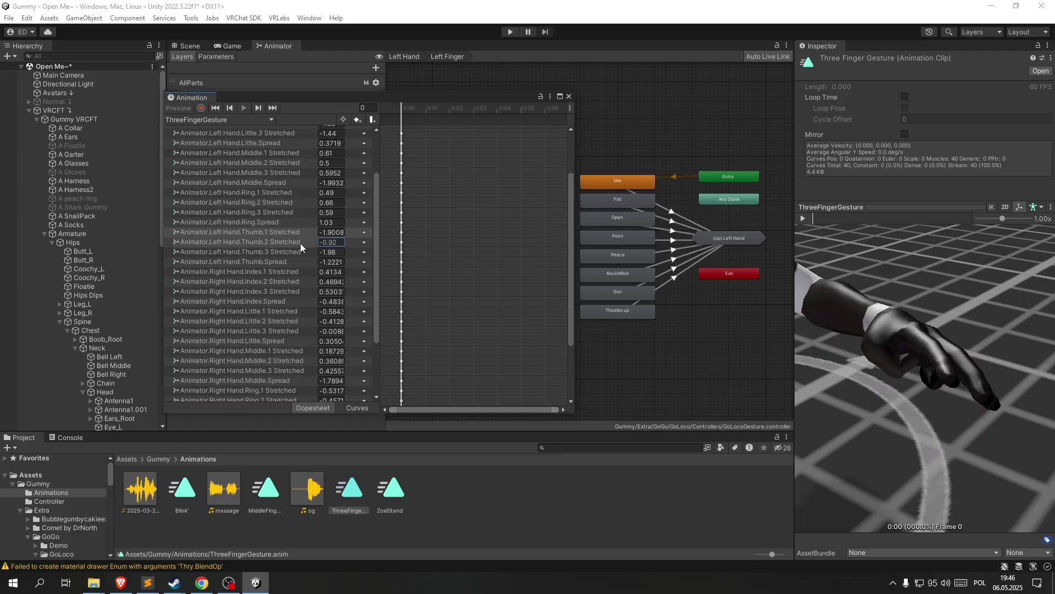
pyautogui.moveTo(894, 355); pyautogui.dragTo(925, 311)
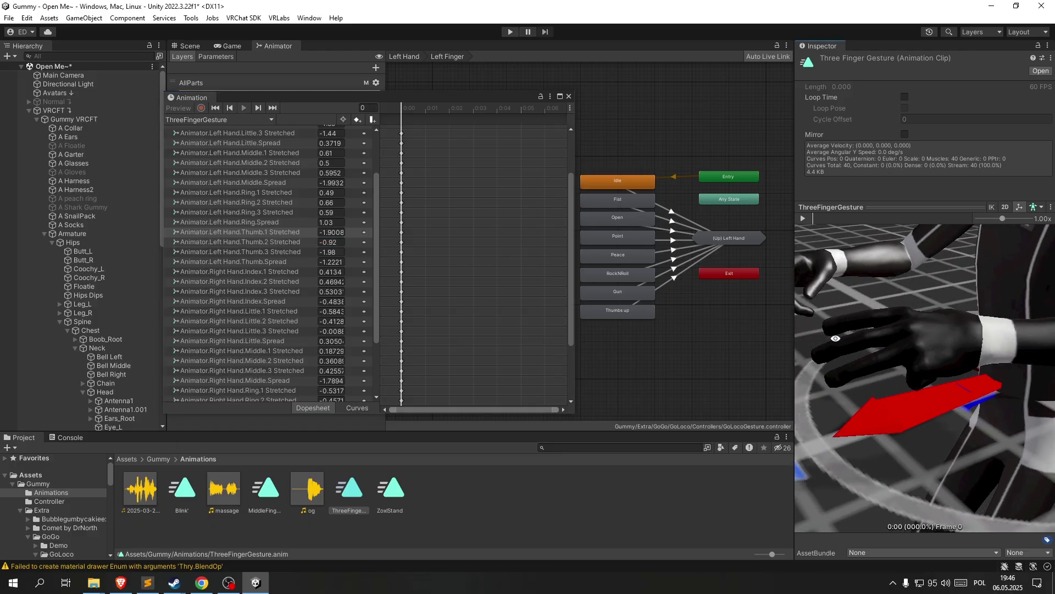
pyautogui.moveTo(925, 310)
pyautogui.mouseDown()
pyautogui.moveTo(897, 336)
pyautogui.moveTo(949, 359)
pyautogui.moveTo(870, 225)
pyautogui.moveTo(928, 326)
pyautogui.moveTo(812, 322)
pyautogui.moveTo(873, 298)
pyautogui.moveTo(869, 341)
pyautogui.moveTo(856, 347)
pyautogui.moveTo(837, 326)
pyautogui.moveTo(995, 352)
pyautogui.moveTo(983, 327)
pyautogui.moveTo(872, 337)
pyautogui.moveTo(922, 336)
pyautogui.moveTo(921, 350)
pyautogui.mouseUp()
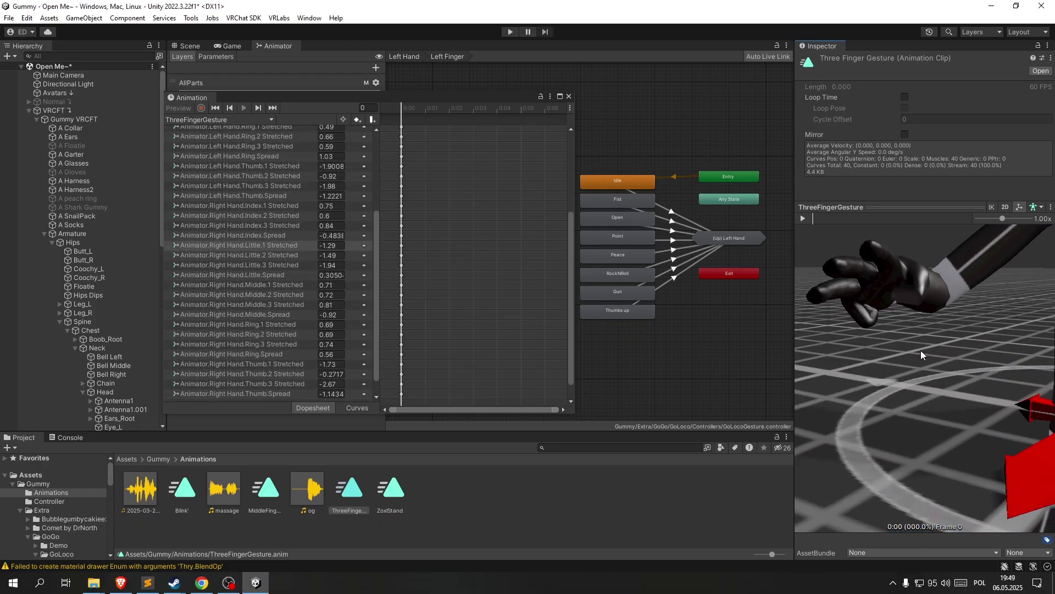
pyautogui.moveTo(920, 350)
pyautogui.mouseDown(button='middle')
pyautogui.moveTo(907, 327)
pyautogui.moveTo(949, 362)
pyautogui.mouseUp(button='middle')
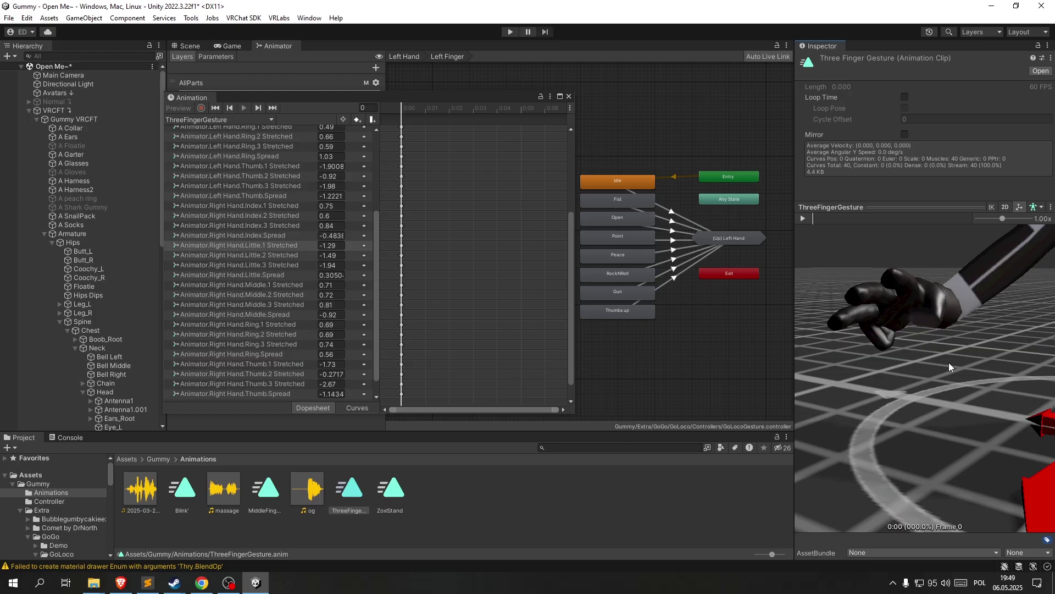
pyautogui.moveTo(949, 363); pyautogui.dragTo(858, 363)
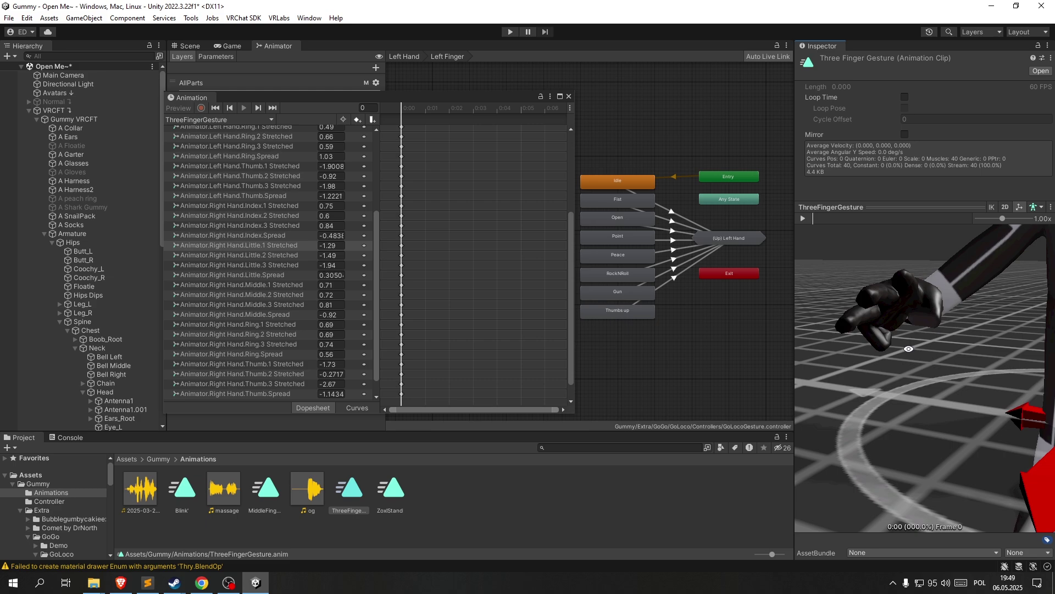
# - Set right Thumb.2 Stretched to -0.35 and reshape the right little finger joints
pyautogui.click(286, 359)
pyautogui.click(314, 376)
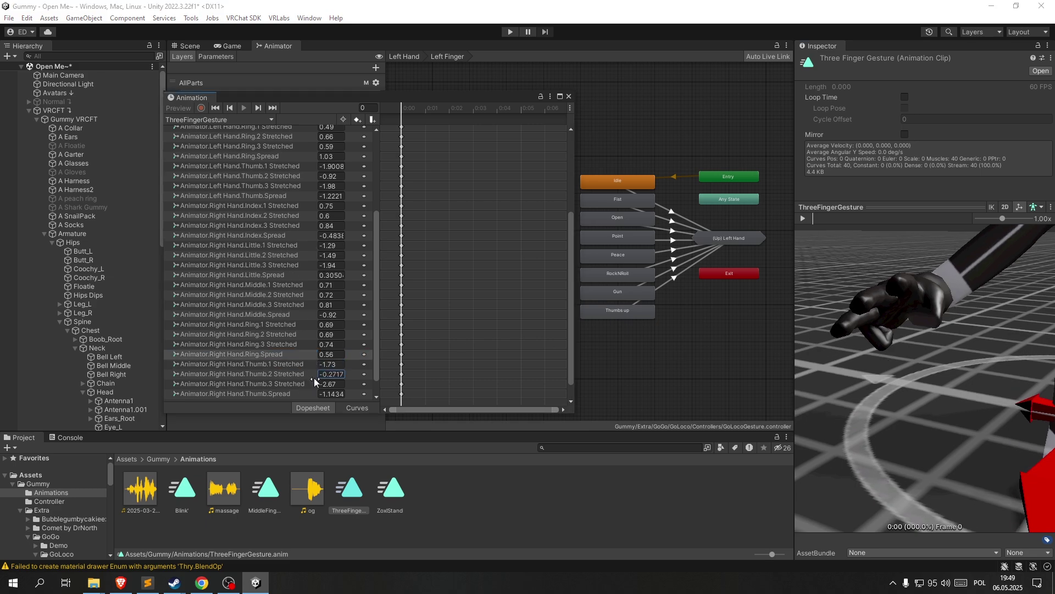
pyautogui.moveTo(314, 377); pyautogui.dragTo(336, 382)
pyautogui.write('-0.35')
pyautogui.click(443, 371)
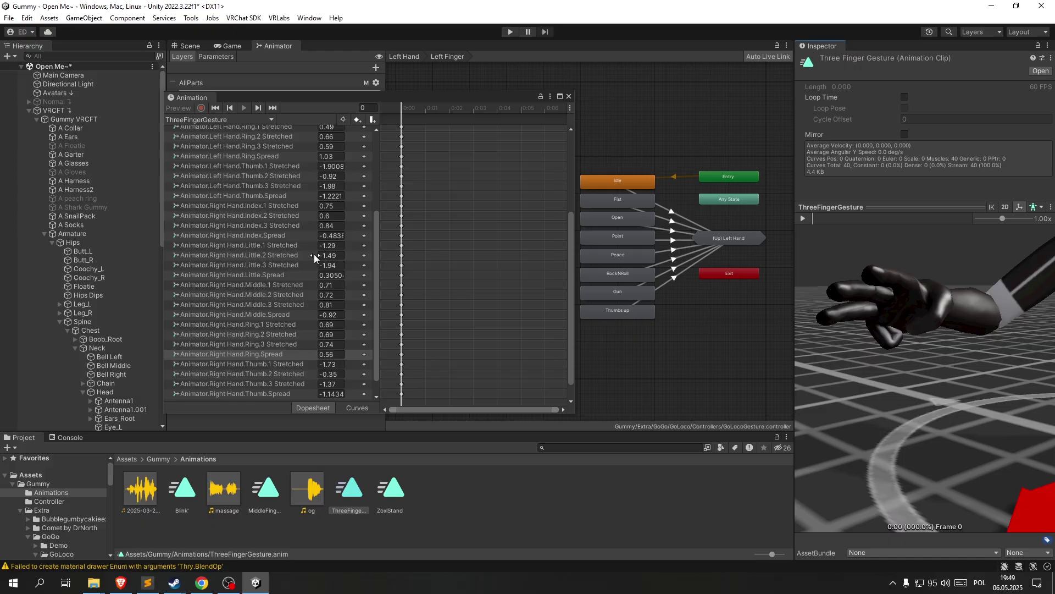
pyautogui.moveTo(315, 255)
pyautogui.mouseDown()
pyautogui.moveTo(336, 244)
pyautogui.moveTo(316, 264)
pyautogui.moveTo(324, 260)
pyautogui.moveTo(308, 259)
pyautogui.moveTo(322, 267)
pyautogui.mouseUp()
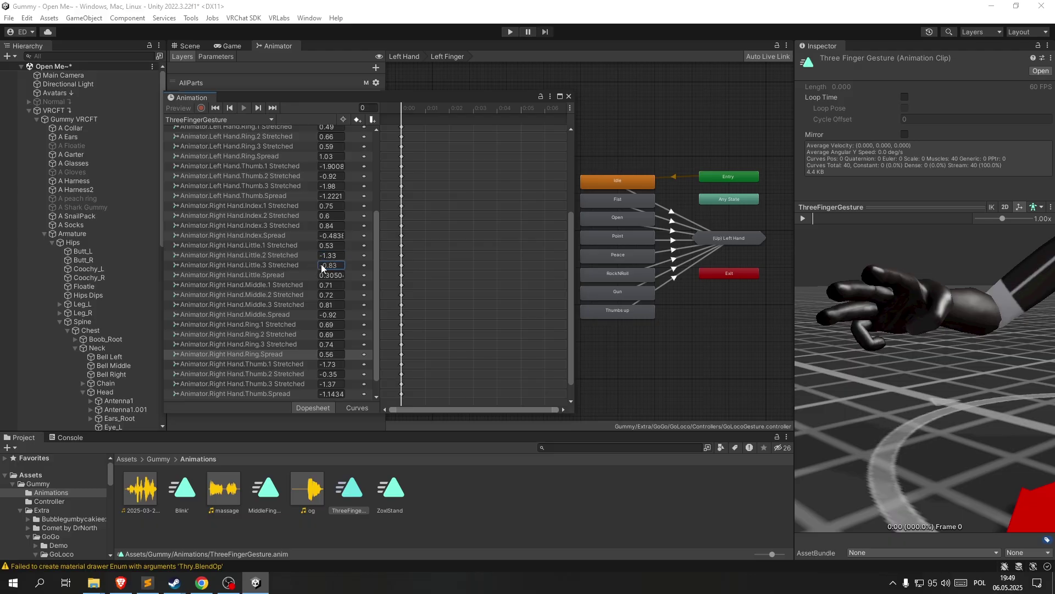
pyautogui.moveTo(965, 313)
pyautogui.mouseDown()
pyautogui.moveTo(933, 376)
pyautogui.moveTo(892, 344)
pyautogui.mouseUp()
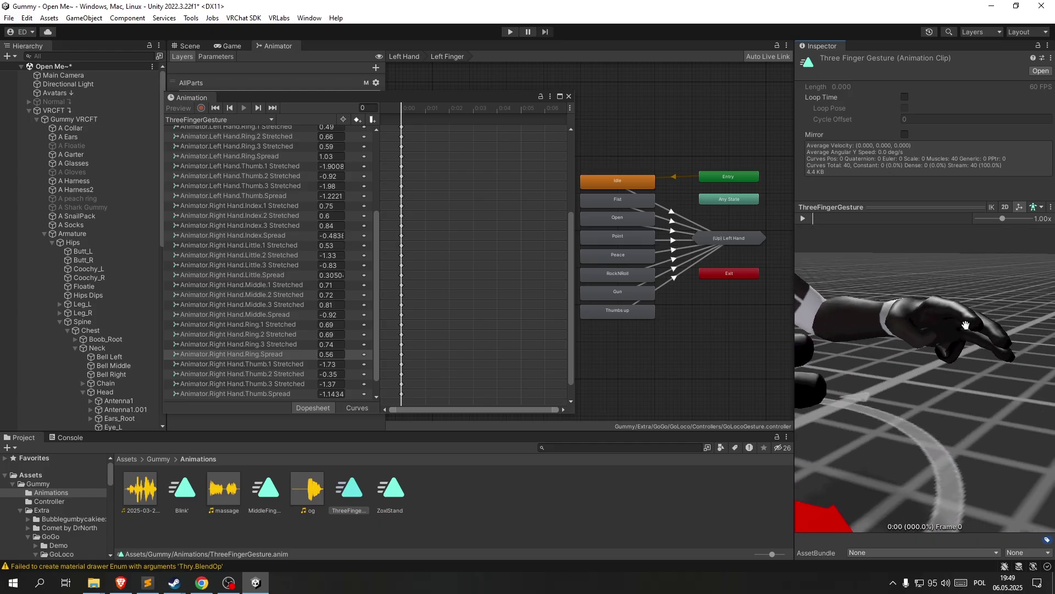
pyautogui.scroll(4, 310, 277)
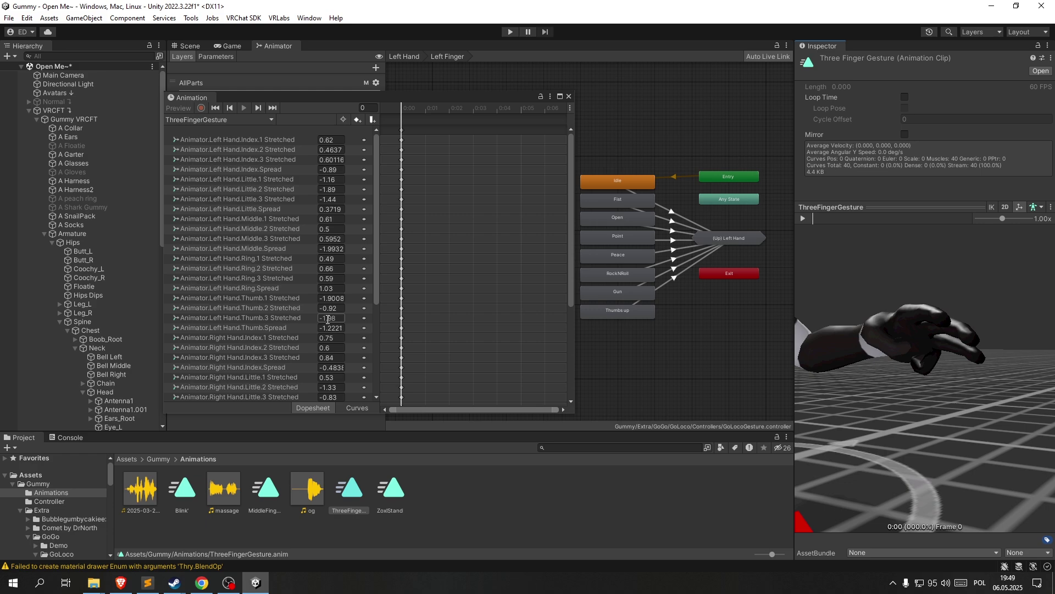
# - Loosen the left little finger to Little.1 0.48, Little.2 -1.57 and Little.3 -0.76
pyautogui.moveTo(311, 319)
pyautogui.mouseDown()
pyautogui.moveTo(338, 291)
pyautogui.moveTo(325, 313)
pyautogui.mouseUp()
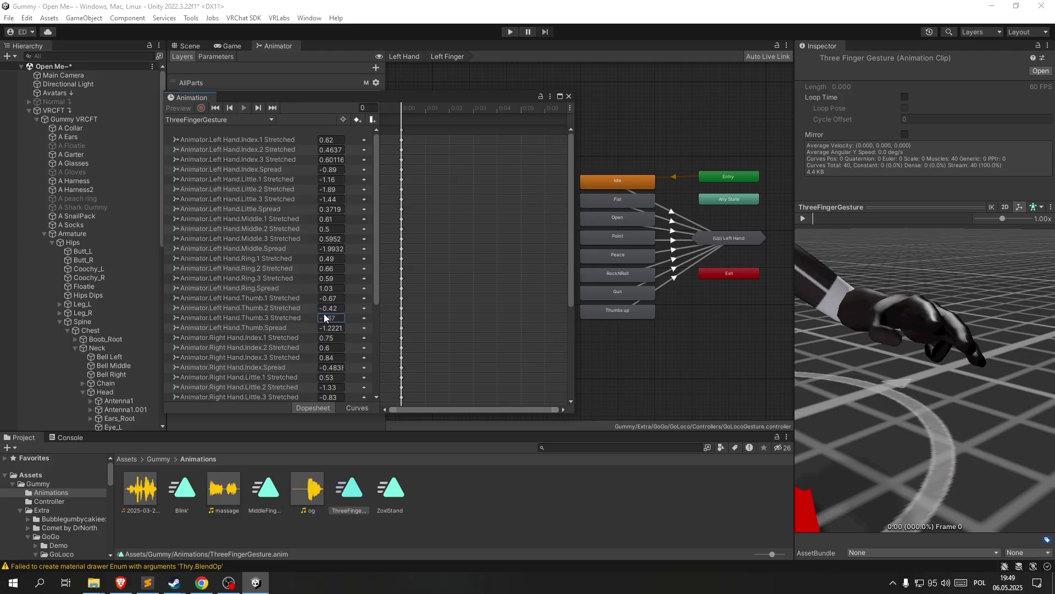
pyautogui.scroll(-5, 845, 272)
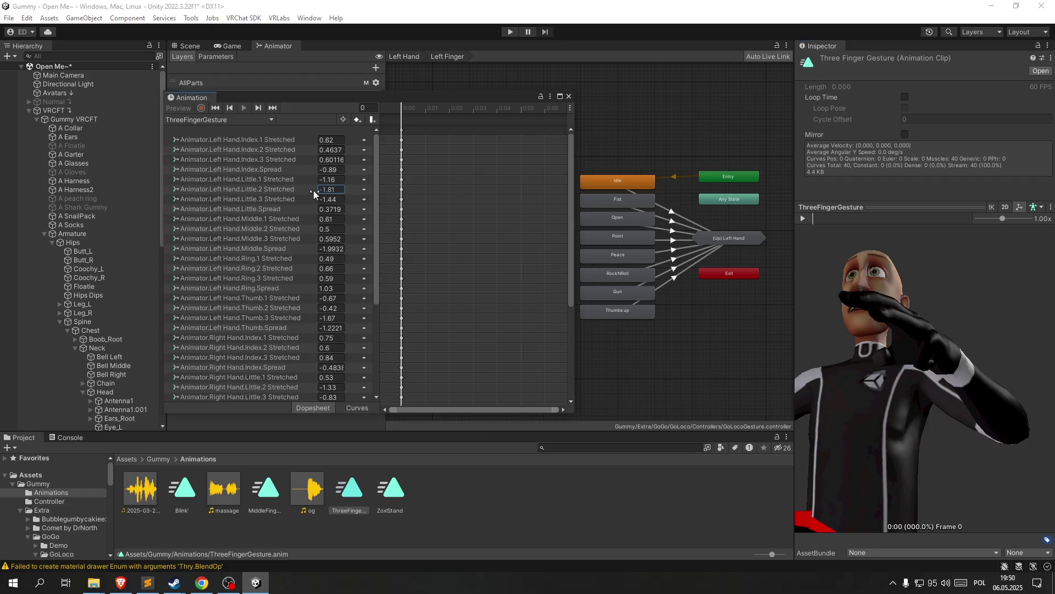
pyautogui.moveTo(313, 191); pyautogui.dragTo(334, 179)
pyautogui.write('.4')
pyautogui.moveTo(873, 288); pyautogui.dragTo(940, 285)
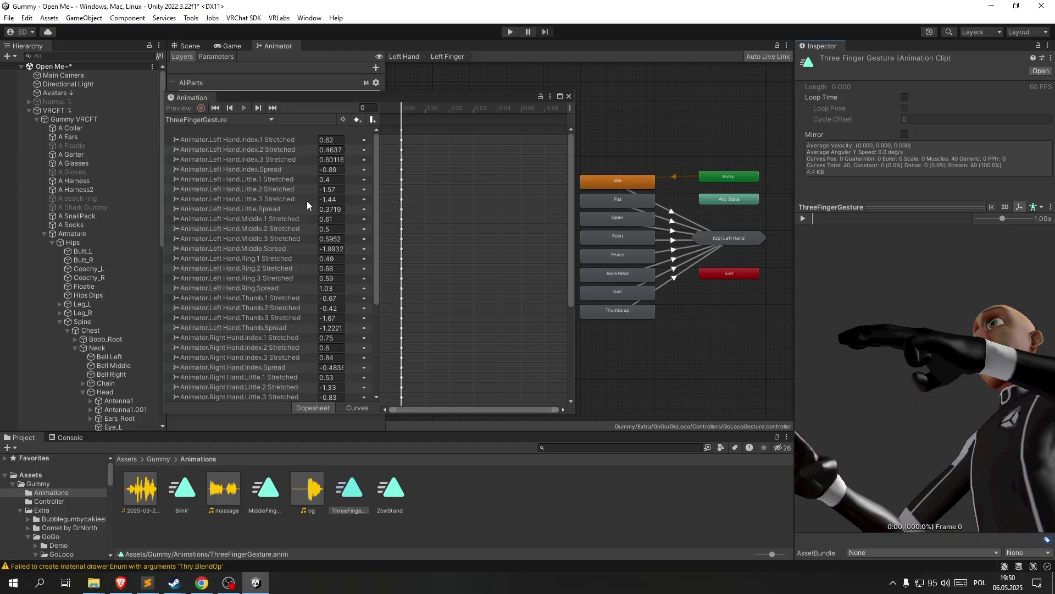
pyautogui.moveTo(328, 194)
pyautogui.mouseDown()
pyautogui.moveTo(315, 177)
pyautogui.moveTo(307, 203)
pyautogui.mouseUp()
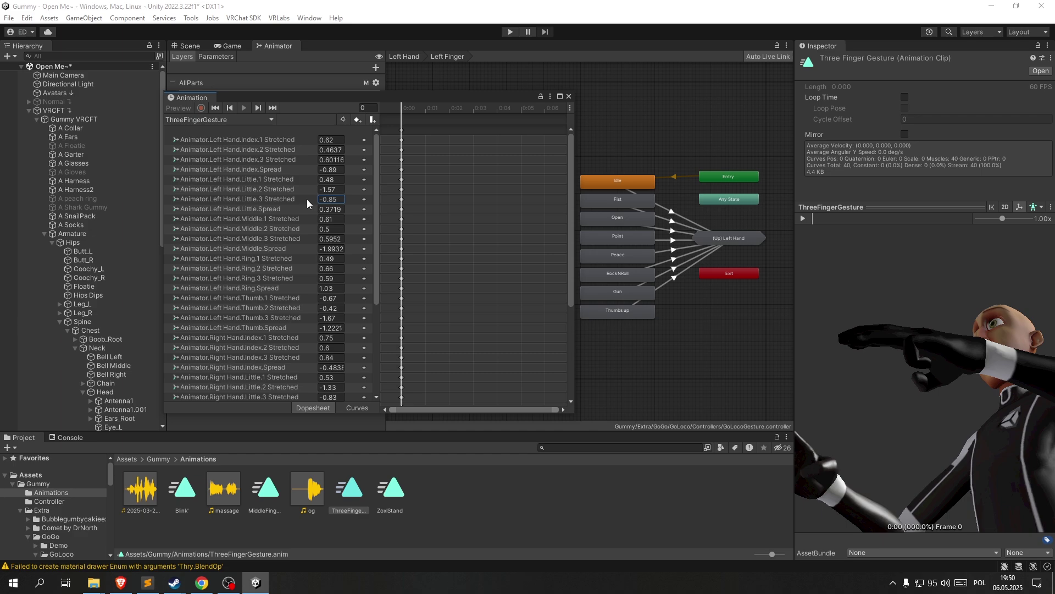
pyautogui.moveTo(939, 335)
pyautogui.mouseDown()
pyautogui.moveTo(946, 351)
pyautogui.moveTo(859, 316)
pyautogui.moveTo(946, 268)
pyautogui.moveTo(1045, 245)
pyautogui.moveTo(972, 249)
pyautogui.moveTo(956, 306)
pyautogui.mouseUp()
pyautogui.moveTo(944, 268); pyautogui.dragTo(531, 100)
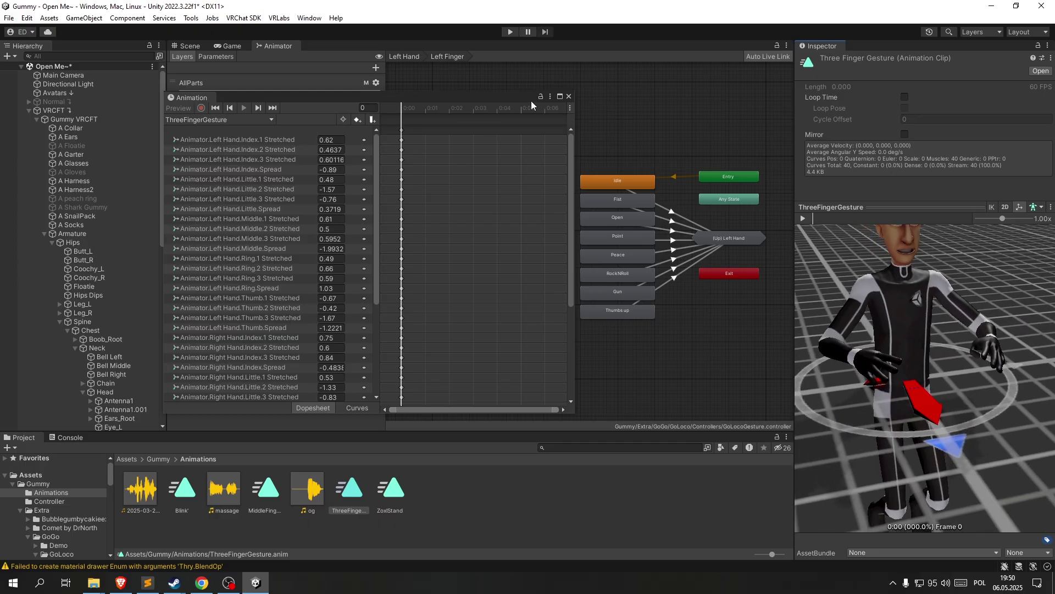
# - Close the Animation window and set the Left Hand Peace state's Motion to ThreeFingerGesture
pyautogui.click(568, 96)
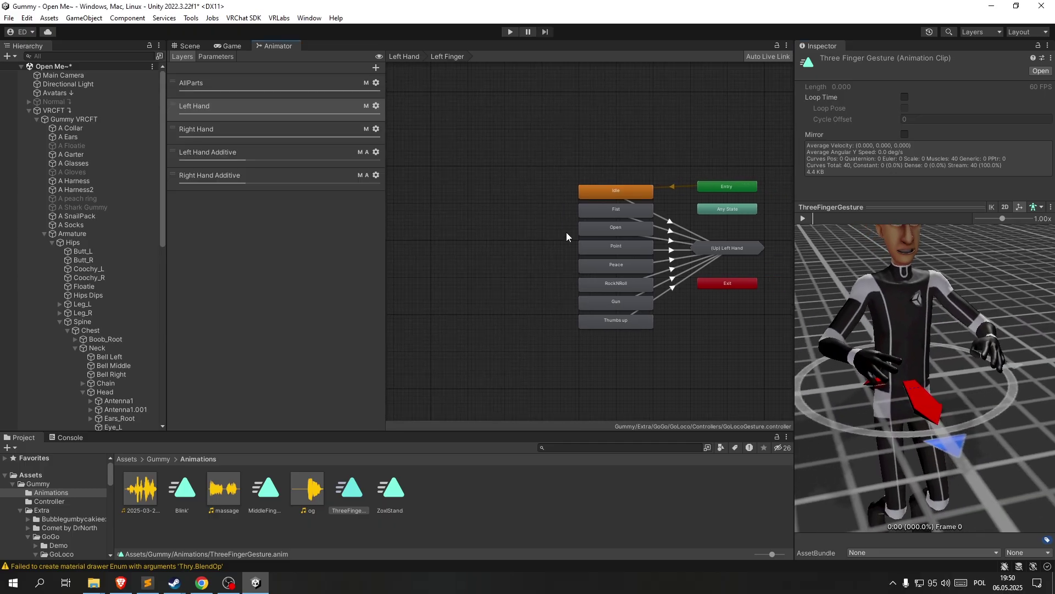
pyautogui.click(268, 107)
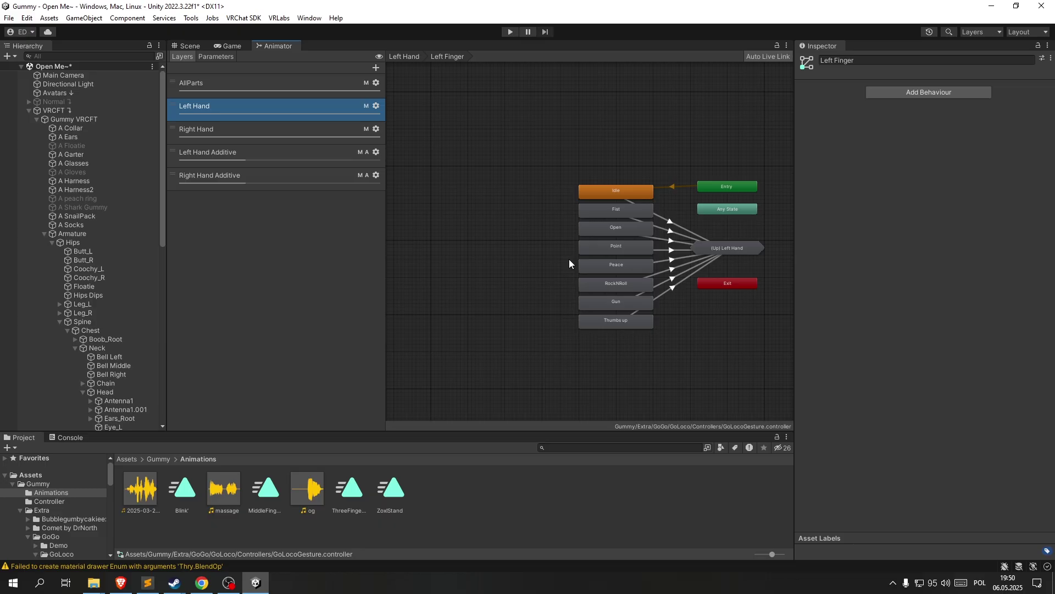
pyautogui.scroll(2, 553, 196)
pyautogui.scroll(2, 511, 220)
pyautogui.click(526, 237)
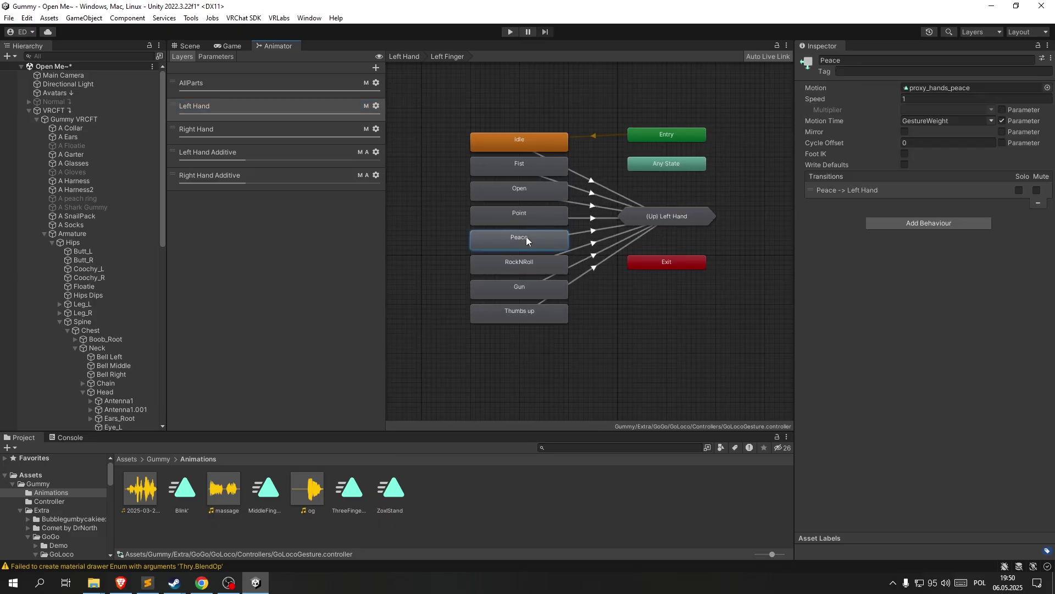
pyautogui.rightClick(525, 237)
pyautogui.click(499, 238)
pyautogui.click(1046, 88)
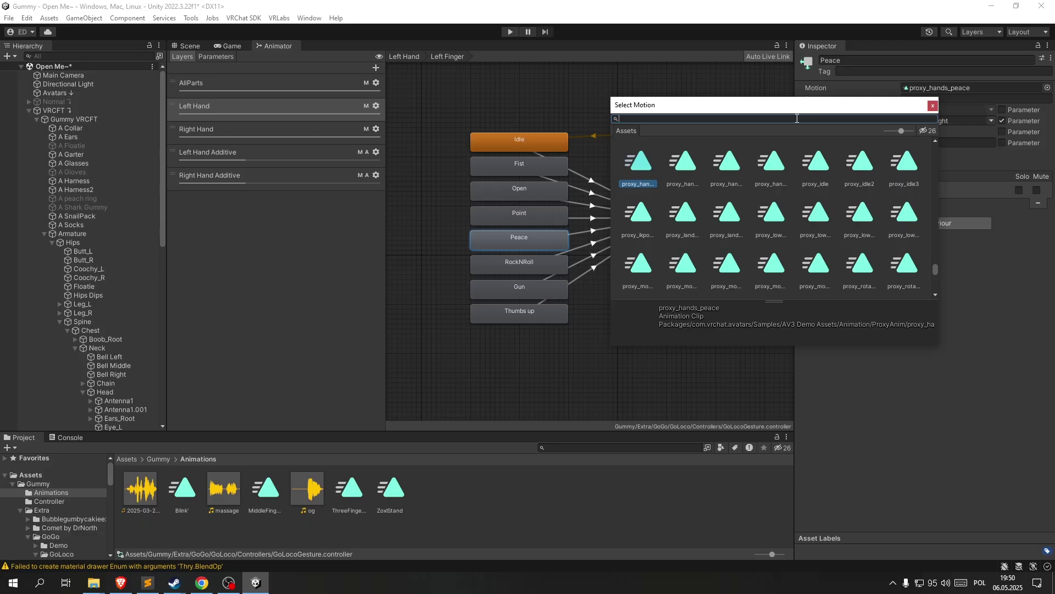
pyautogui.write('RT')
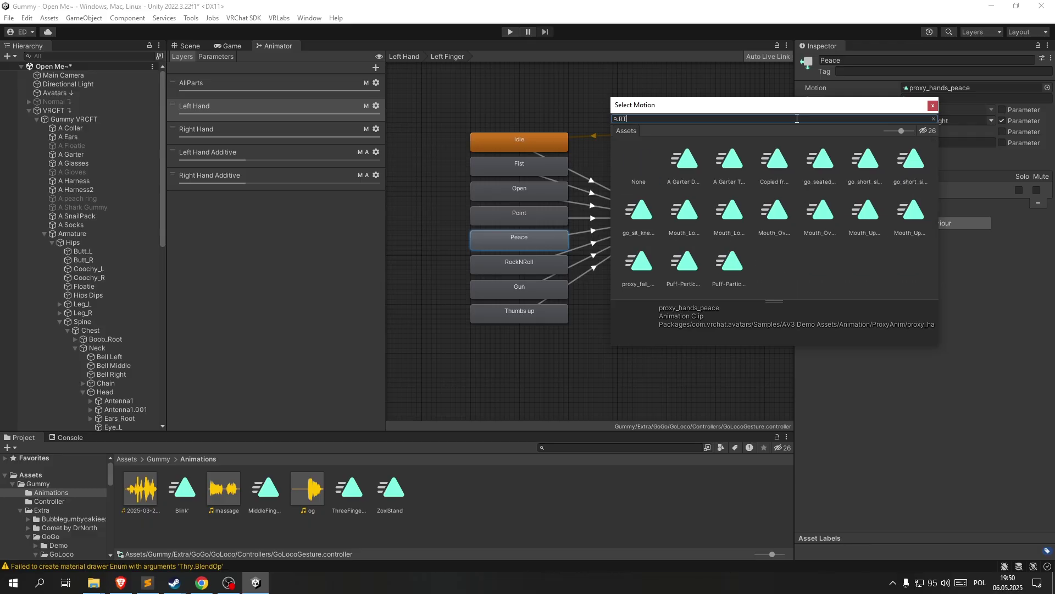
pyautogui.write('ThreeFin')
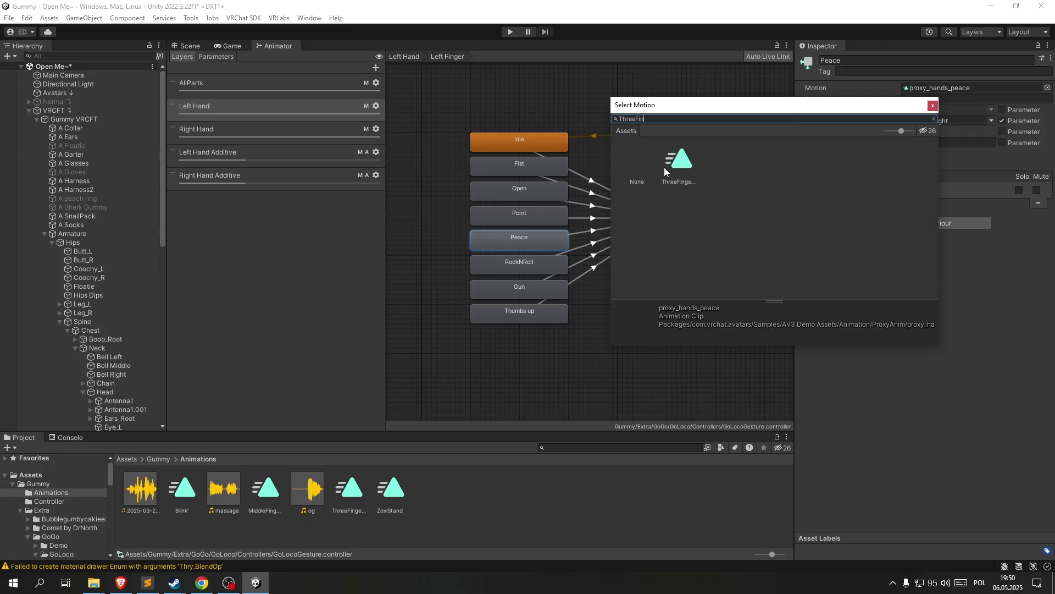
pyautogui.click(668, 166)
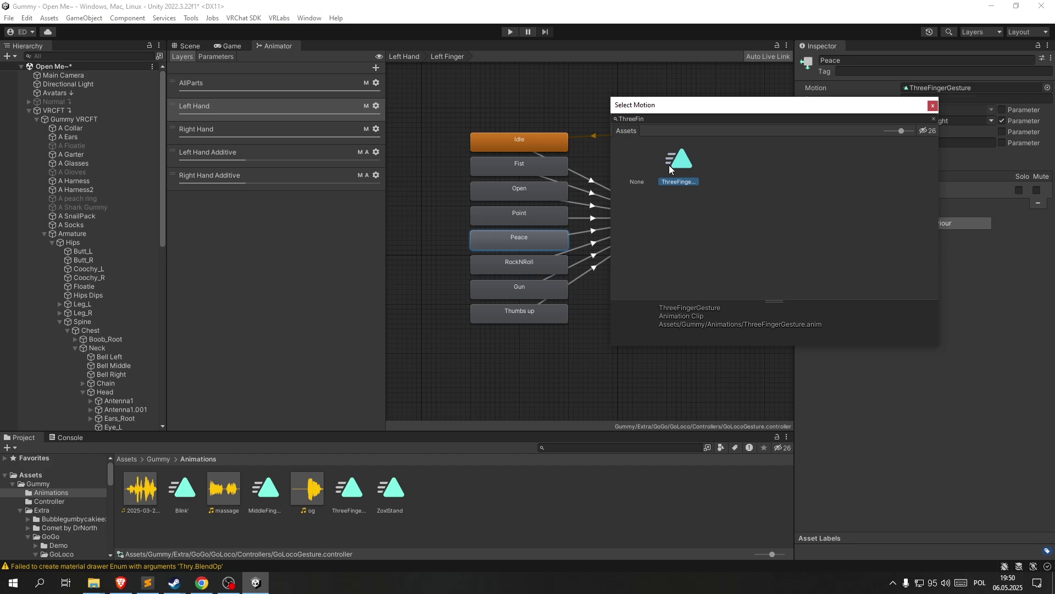
pyautogui.doubleClick(677, 167)
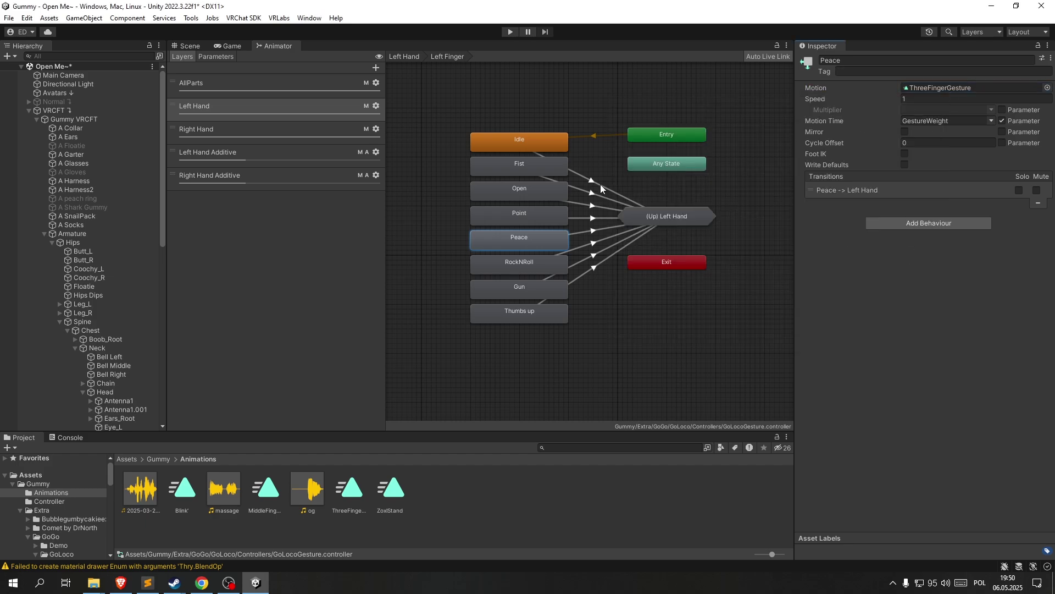
# - Recentre the state graph and bring up the Right Hand layer
pyautogui.moveTo(470, 159); pyautogui.dragTo(490, 170, button='middle')
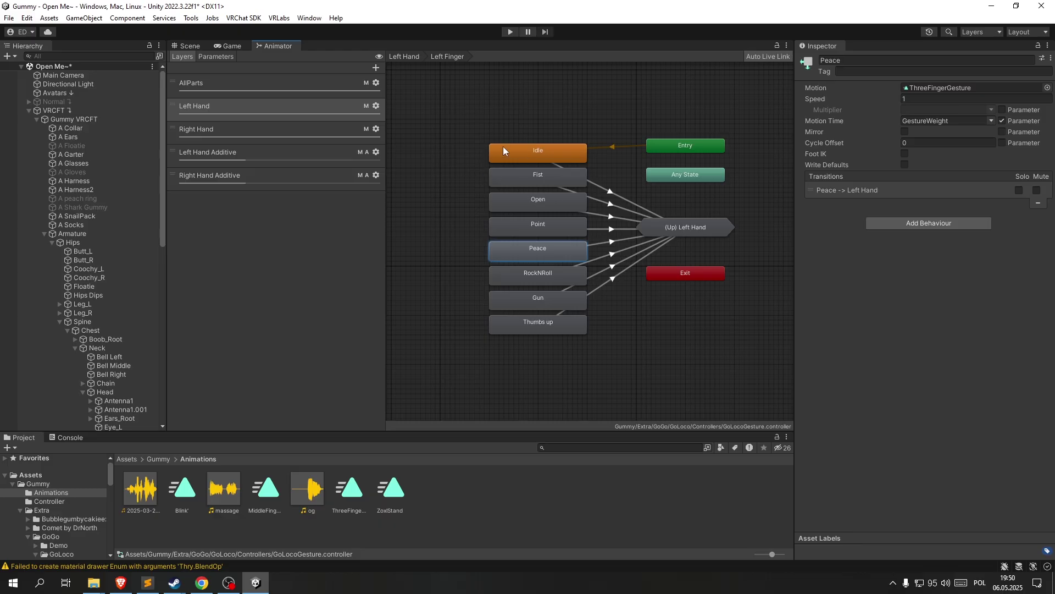
pyautogui.moveTo(504, 148); pyautogui.dragTo(483, 138, button='middle')
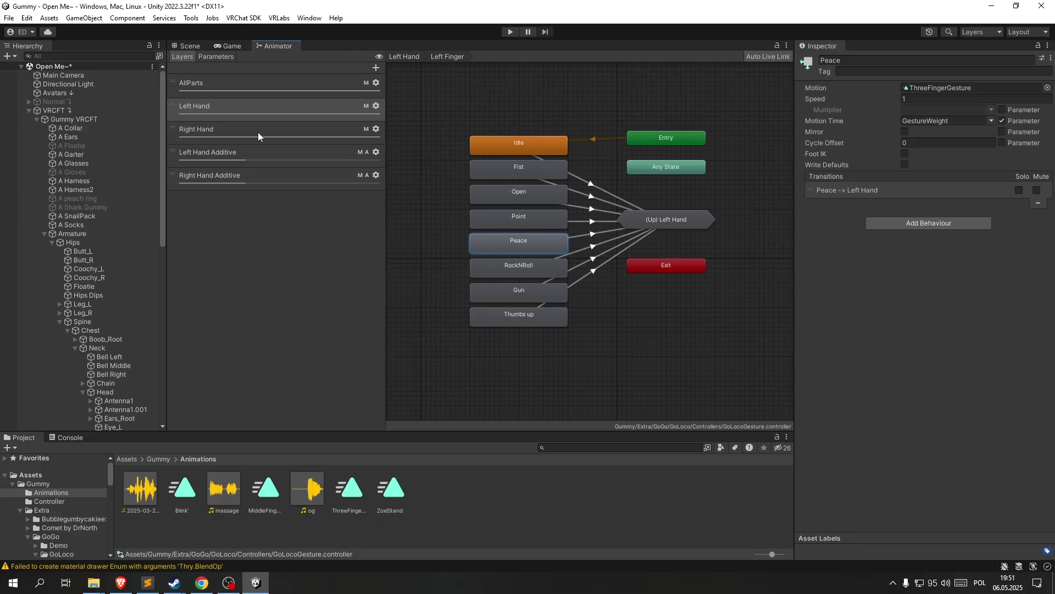
pyautogui.click(228, 129)
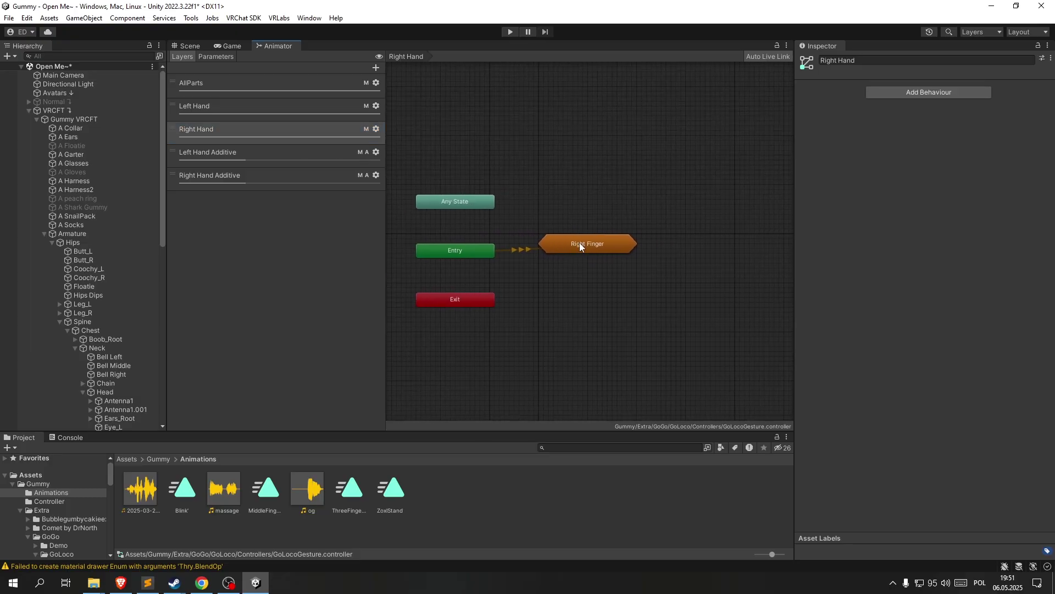
# - Assign ThreeFingerGesture as the Motion of the Right Finger Peace state, then deselect it
pyautogui.doubleClick(579, 243)
pyautogui.click(560, 248)
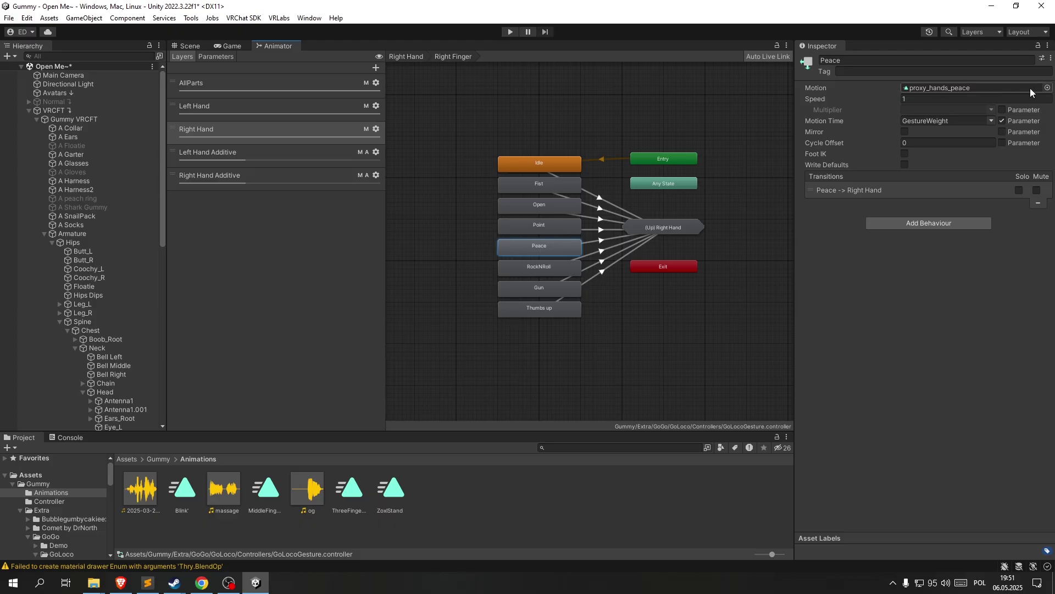
pyautogui.click(1047, 87)
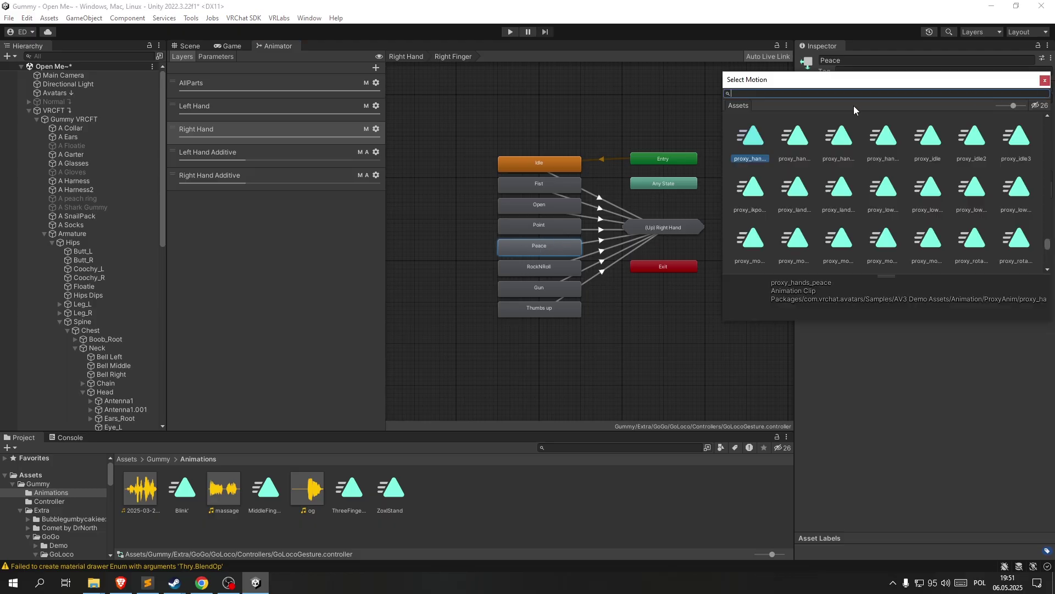
pyautogui.write('Three')
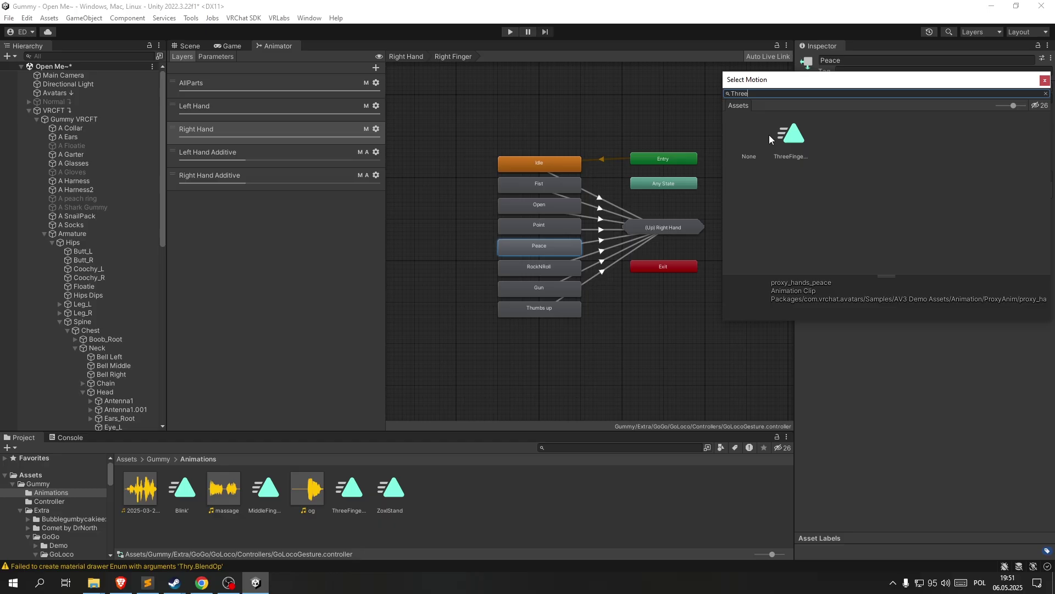
pyautogui.doubleClick(787, 137)
pyautogui.moveTo(731, 144); pyautogui.dragTo(704, 144, button='middle')
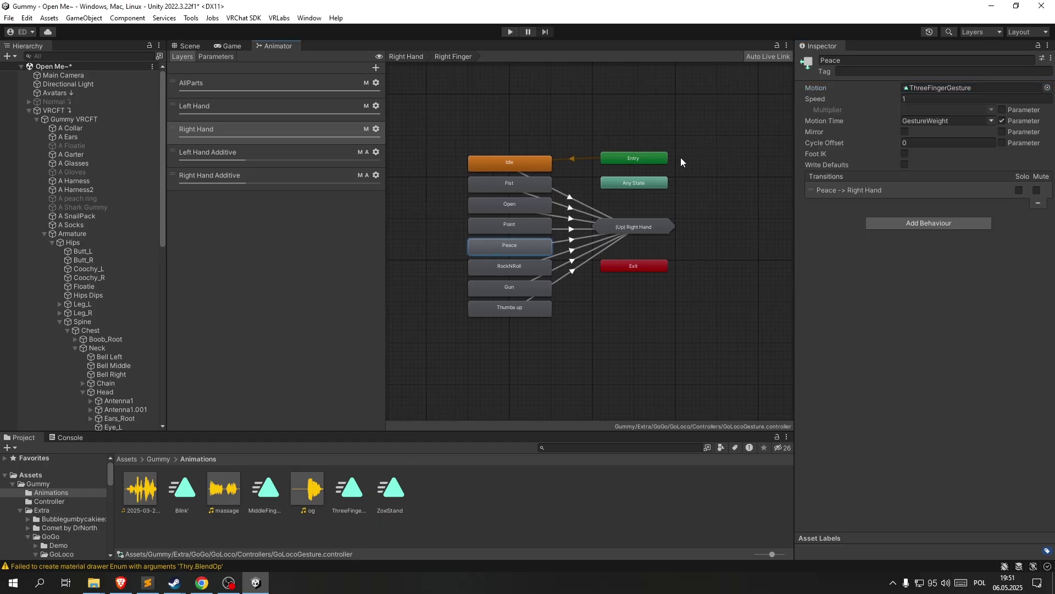
pyautogui.click(626, 118)
# - Return to the Scene view and add a Gesture Manager Emulator from the Tools menu
pyautogui.click(183, 46)
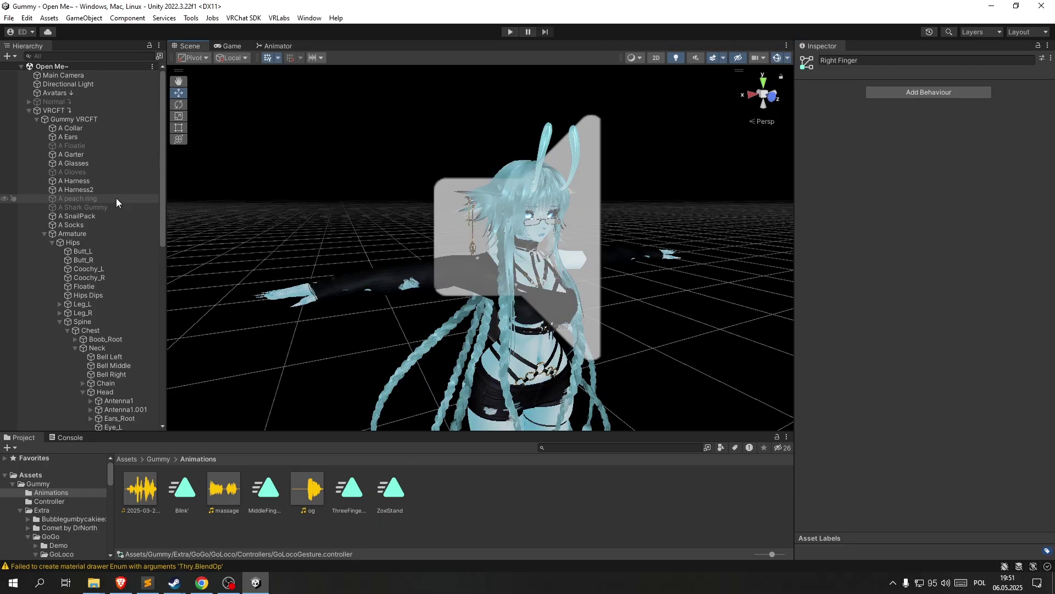
pyautogui.click(189, 19)
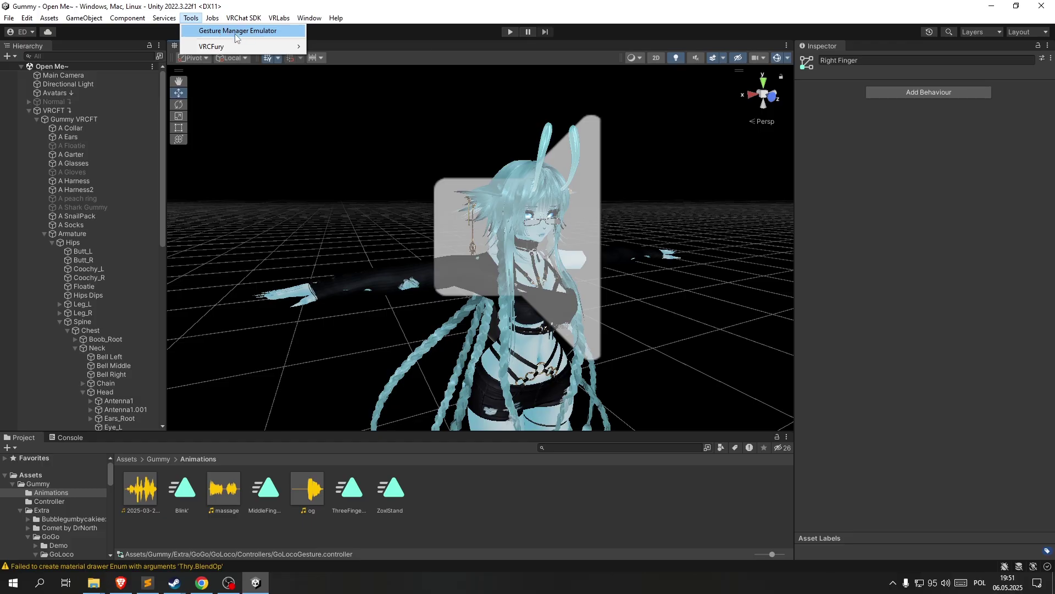
pyautogui.click(235, 34)
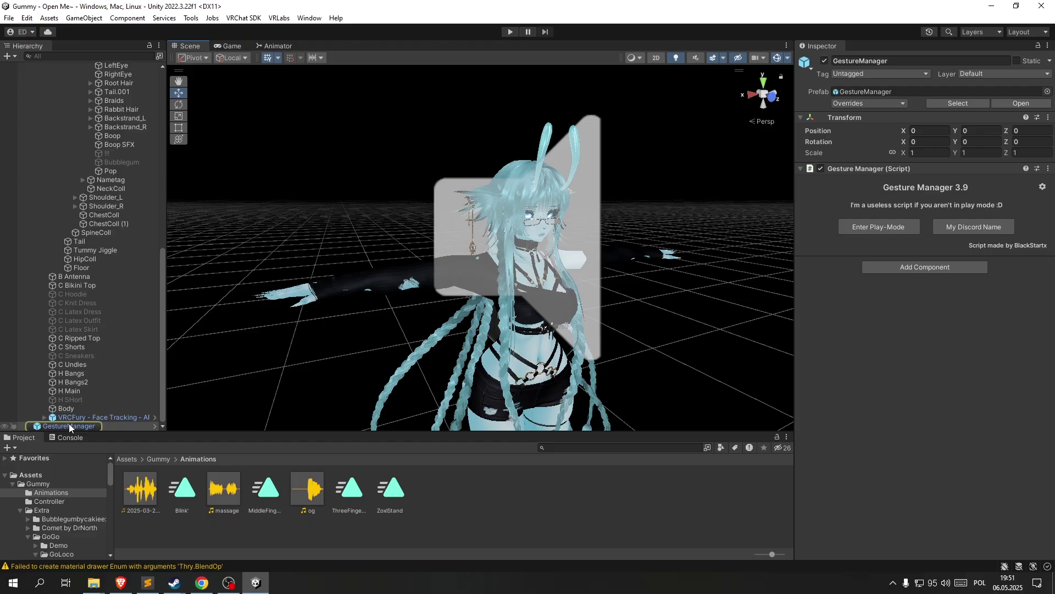
# - Enter play mode and view the avatar through the Game camera
pyautogui.click(887, 229)
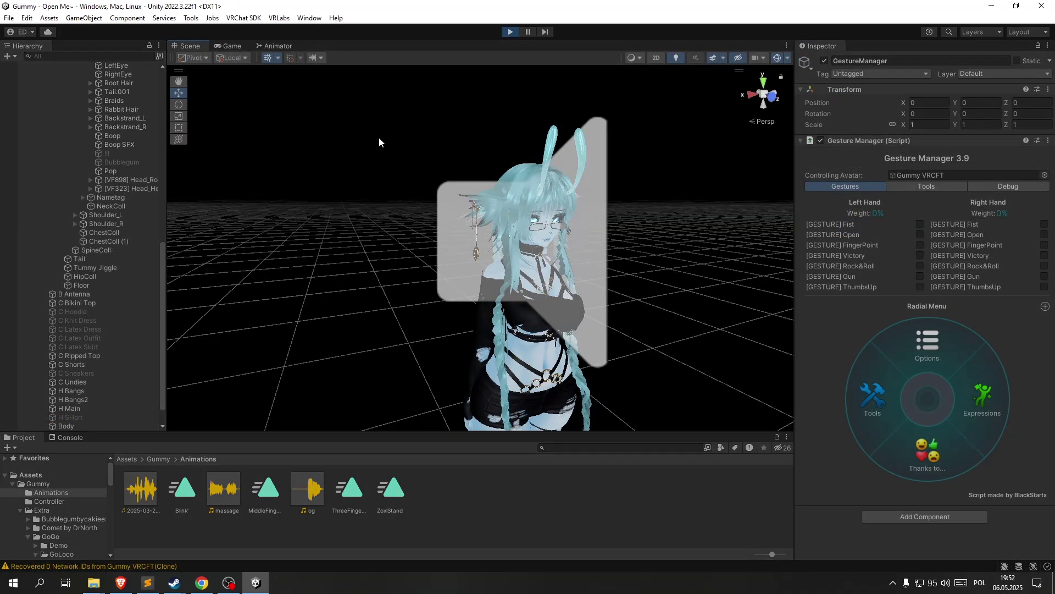
pyautogui.moveTo(379, 141)
pyautogui.mouseDown(button='right')
pyautogui.moveTo(490, 284)
pyautogui.moveTo(357, 172)
pyautogui.mouseUp(button='right')
pyautogui.click(218, 40)
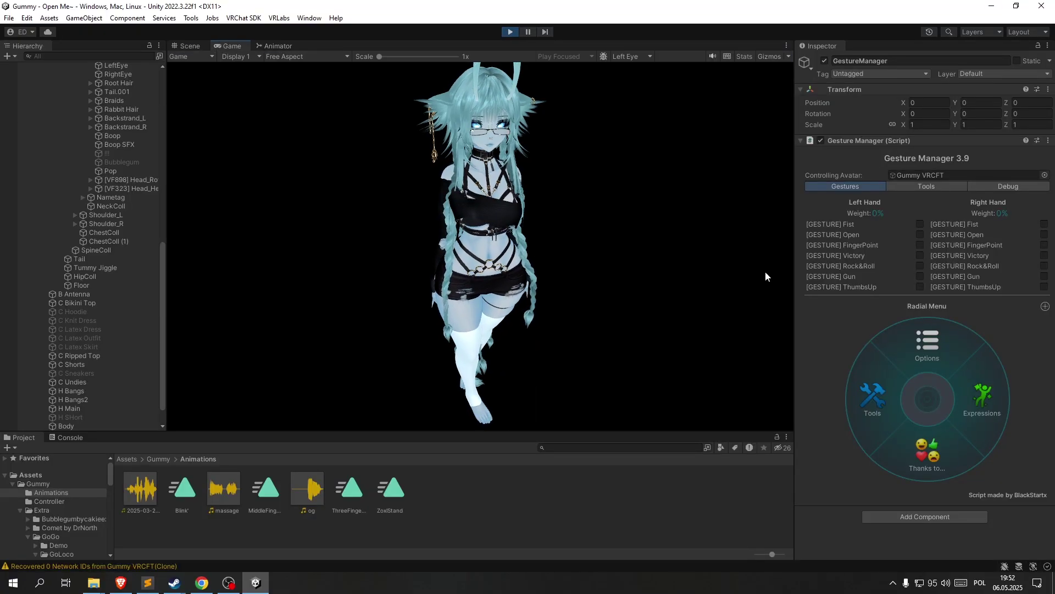
# - Put the avatar in a T-pose and give both hands the Victory gesture
pyautogui.click(920, 343)
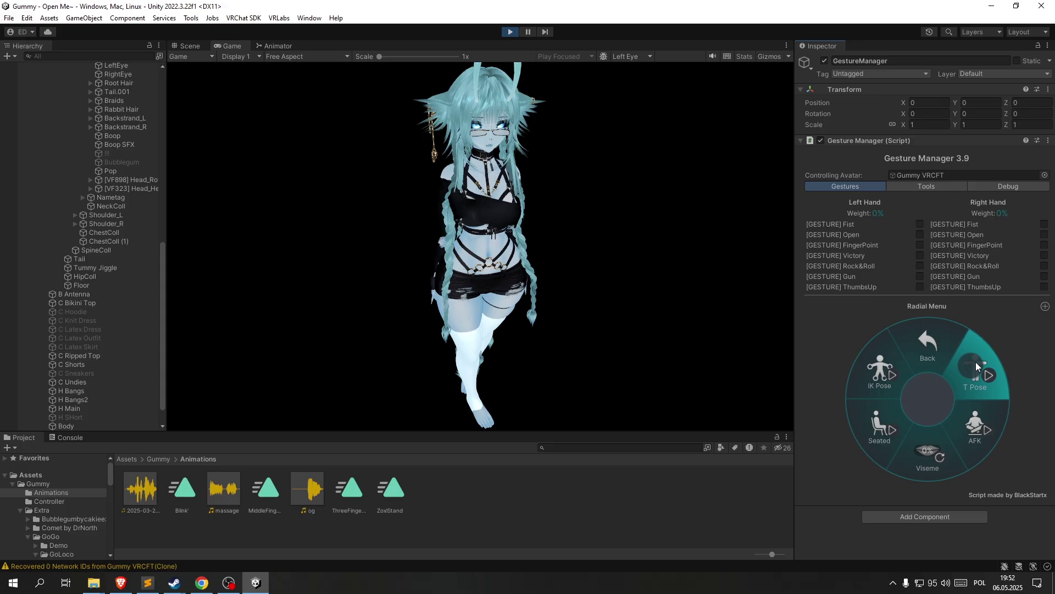
pyautogui.click(975, 362)
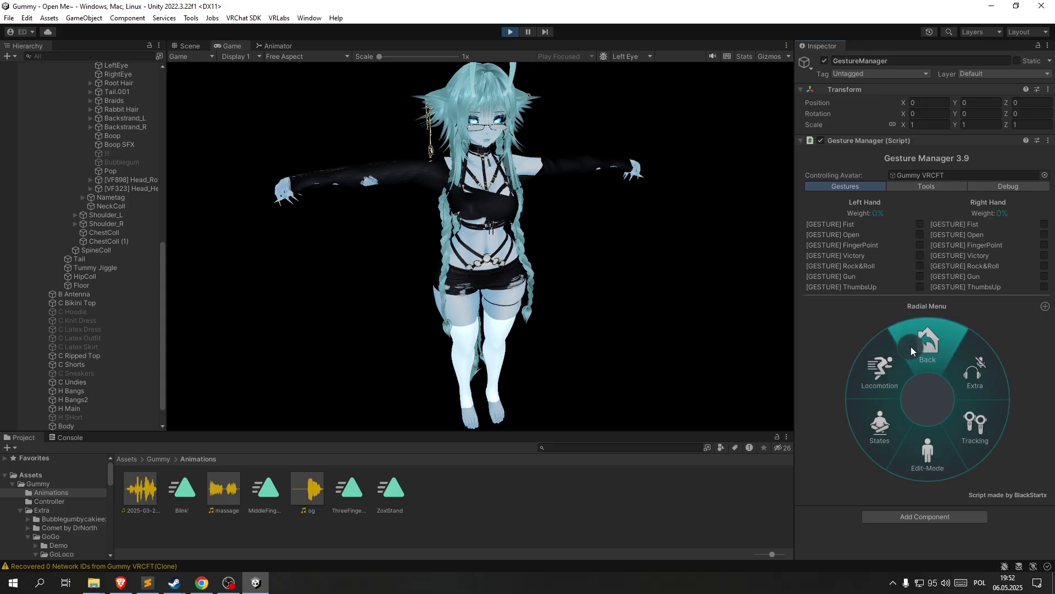
pyautogui.click(923, 362)
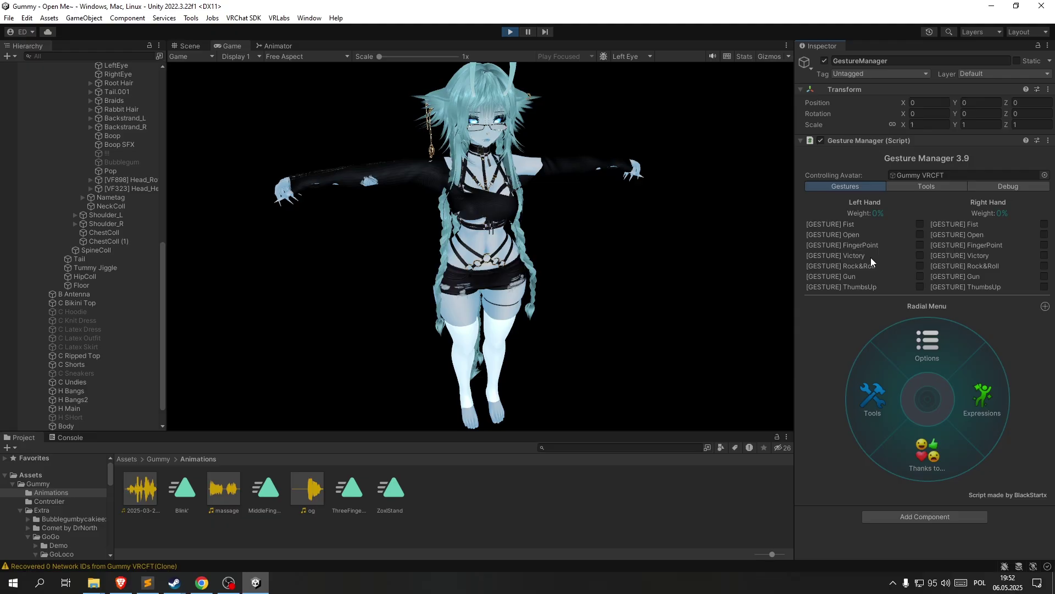
pyautogui.click(919, 255)
pyautogui.click(1043, 256)
pyautogui.hotkey('ctrl', '1')
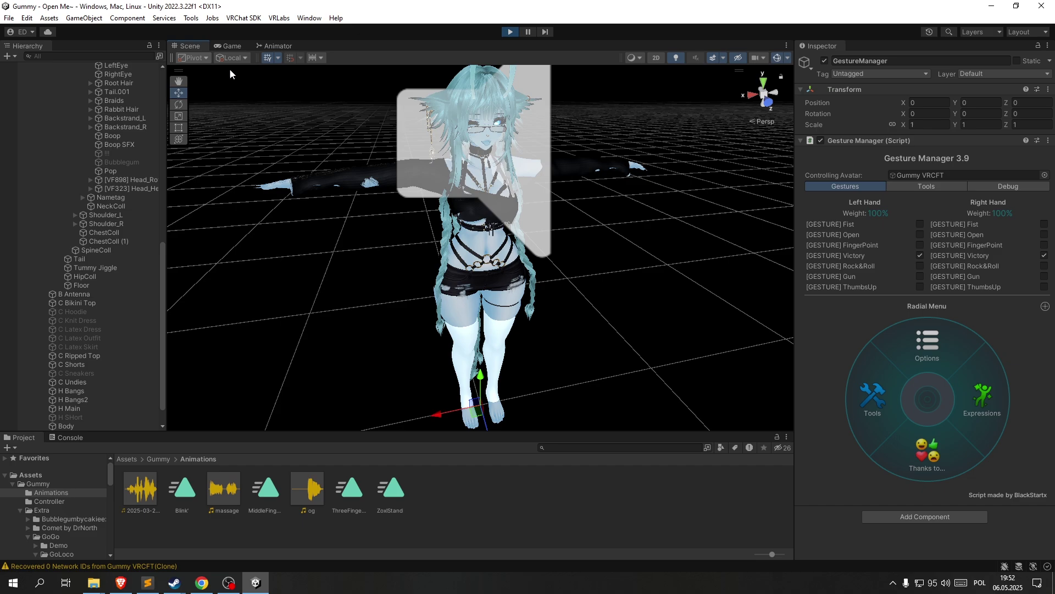
pyautogui.moveTo(230, 69)
pyautogui.mouseDown(button='right')
pyautogui.moveTo(549, 224)
pyautogui.moveTo(467, 272)
pyautogui.mouseUp(button='right')
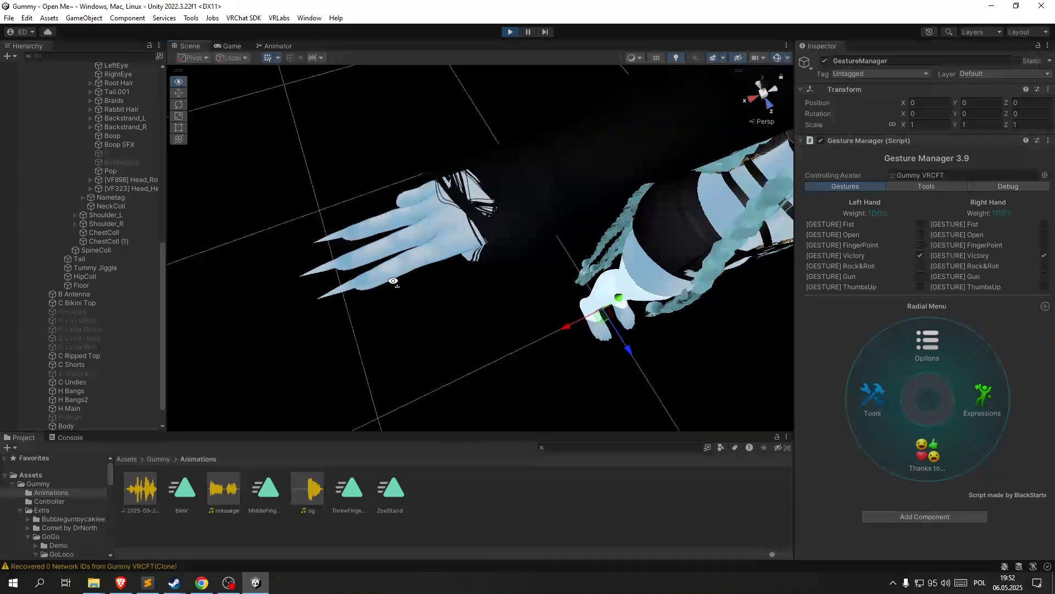
pyautogui.moveTo(467, 272)
pyautogui.mouseDown(button='right')
pyautogui.moveTo(474, 103)
pyautogui.moveTo(480, 487)
pyautogui.mouseUp(button='right')
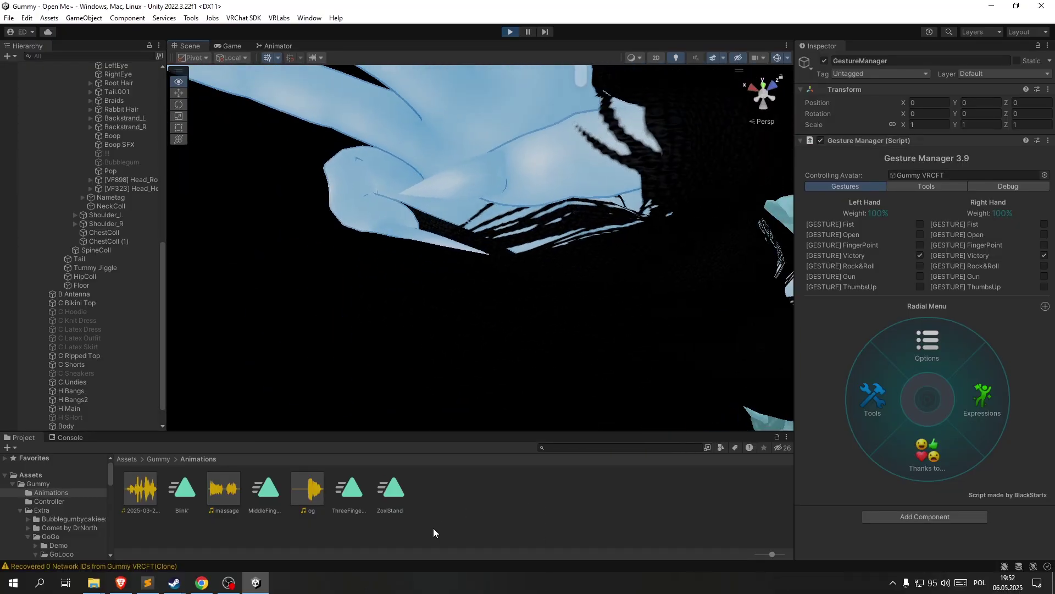
pyautogui.moveTo(354, 330)
pyautogui.mouseDown(button='right')
pyautogui.moveTo(318, 250)
pyautogui.moveTo(315, 430)
pyautogui.mouseUp(button='right')
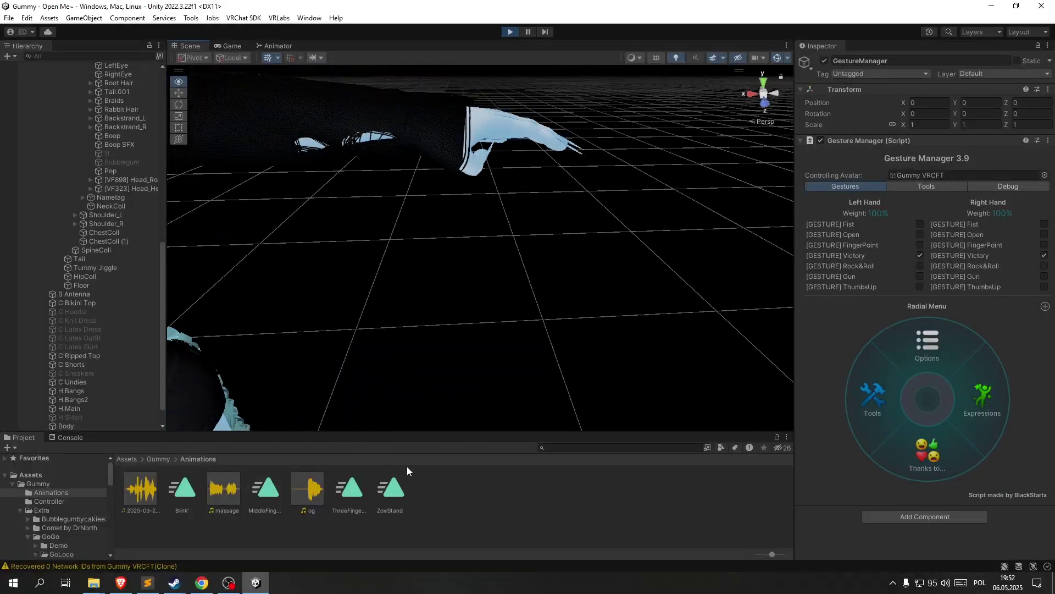
pyautogui.moveTo(316, 430)
pyautogui.mouseDown(button='right')
pyautogui.moveTo(500, 288)
pyautogui.moveTo(465, 261)
pyautogui.mouseUp(button='right')
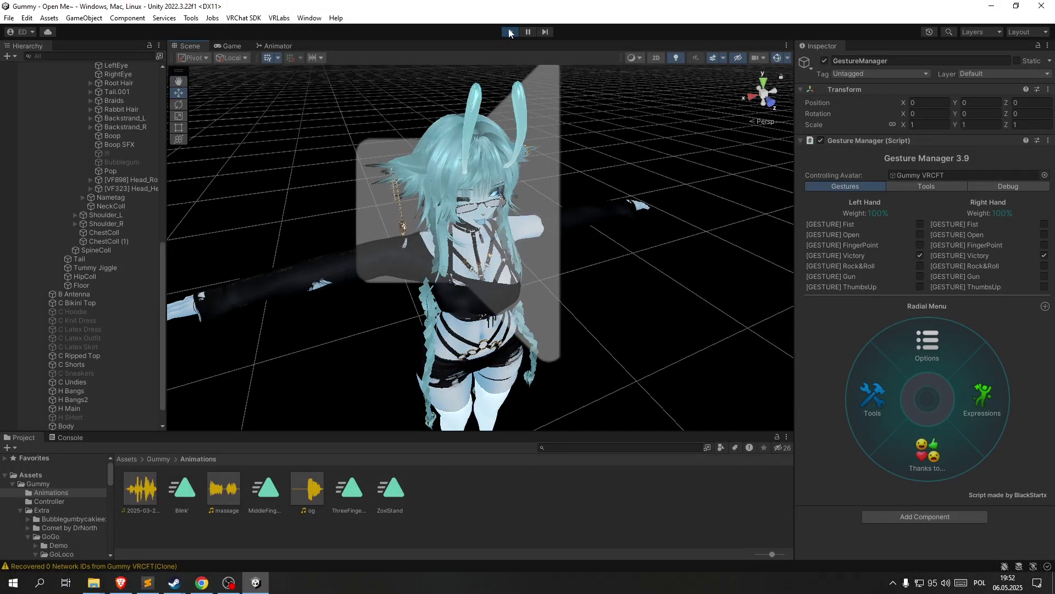
# - Exit play mode and select the Right Hand layer's Peace state in the Animator
pyautogui.click(508, 32)
pyautogui.click(275, 47)
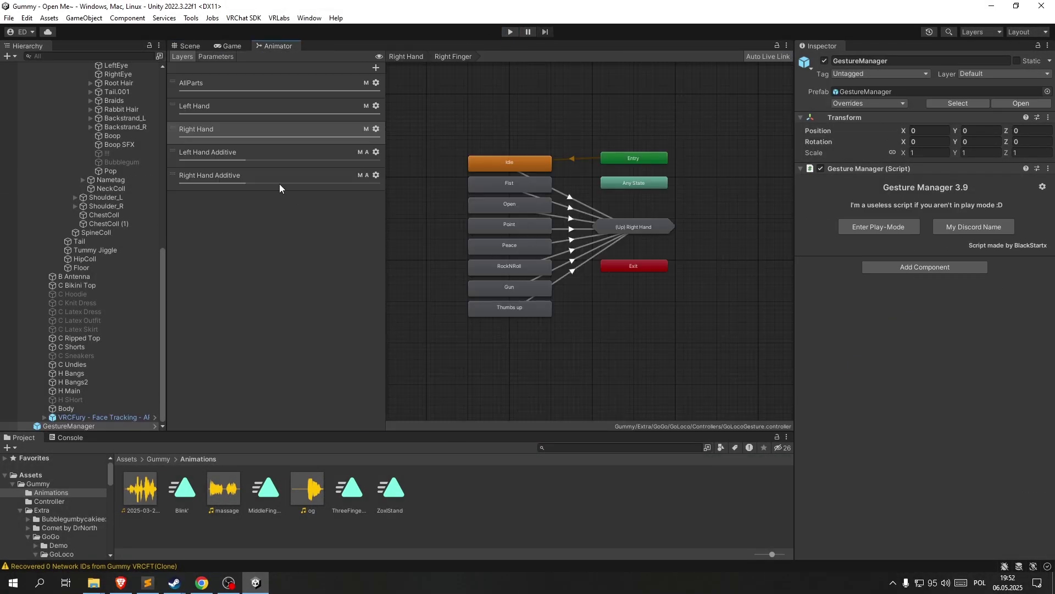
pyautogui.click(230, 138)
pyautogui.click(511, 247)
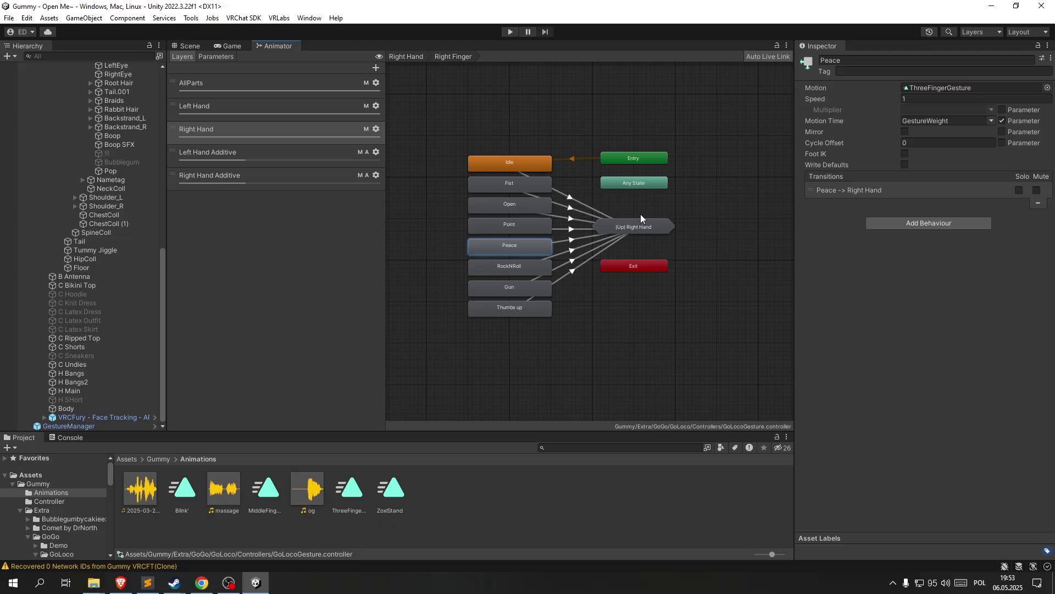
pyautogui.scroll(-2, 54, 502)
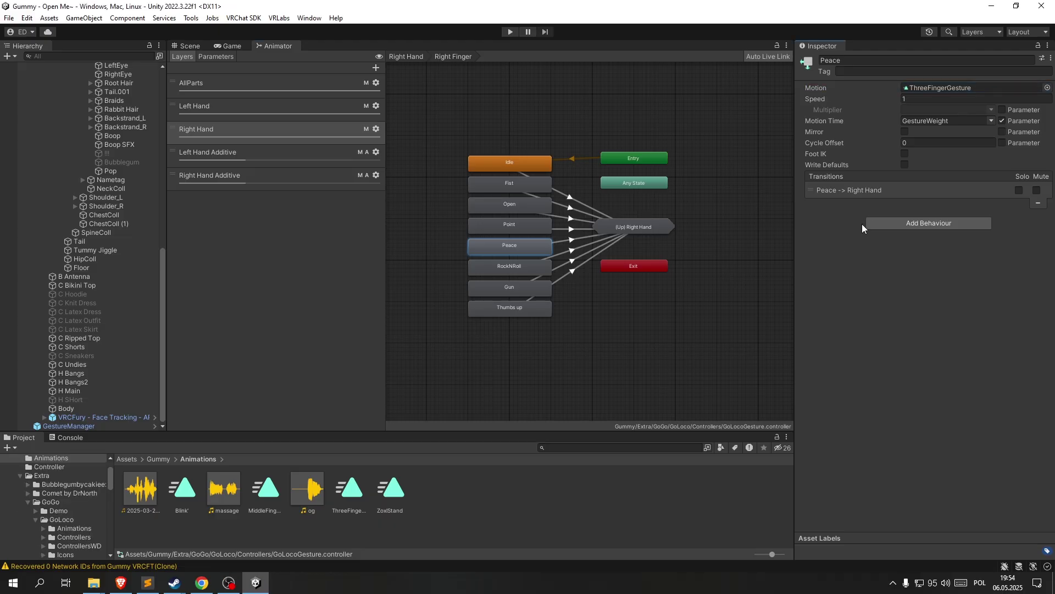
# - Replace the Peace state's Motion with the proxy_hands_peace clip
pyautogui.click(1045, 89)
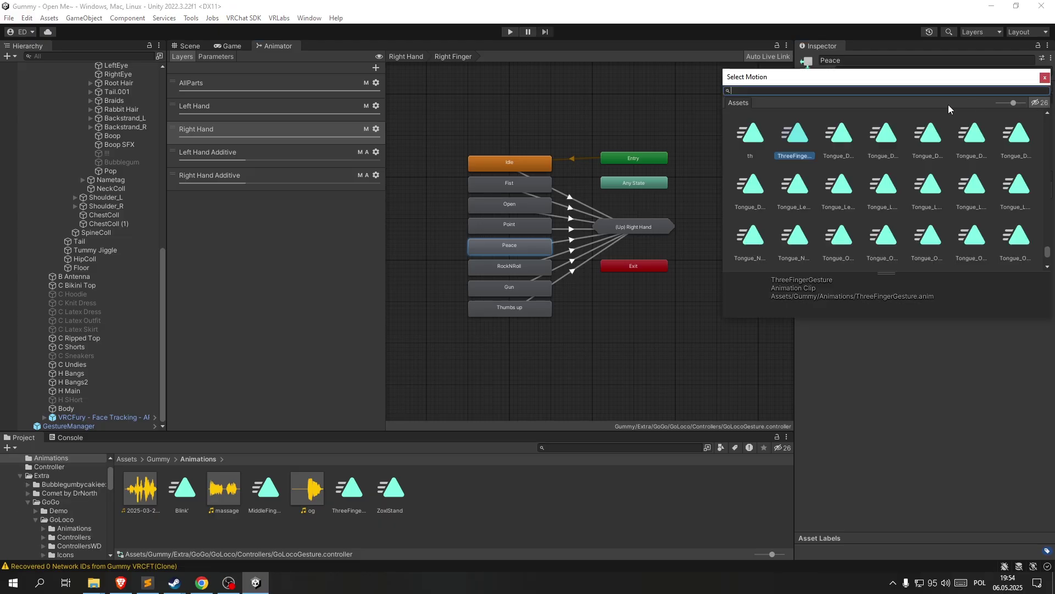
pyautogui.write('proxy_hands_')
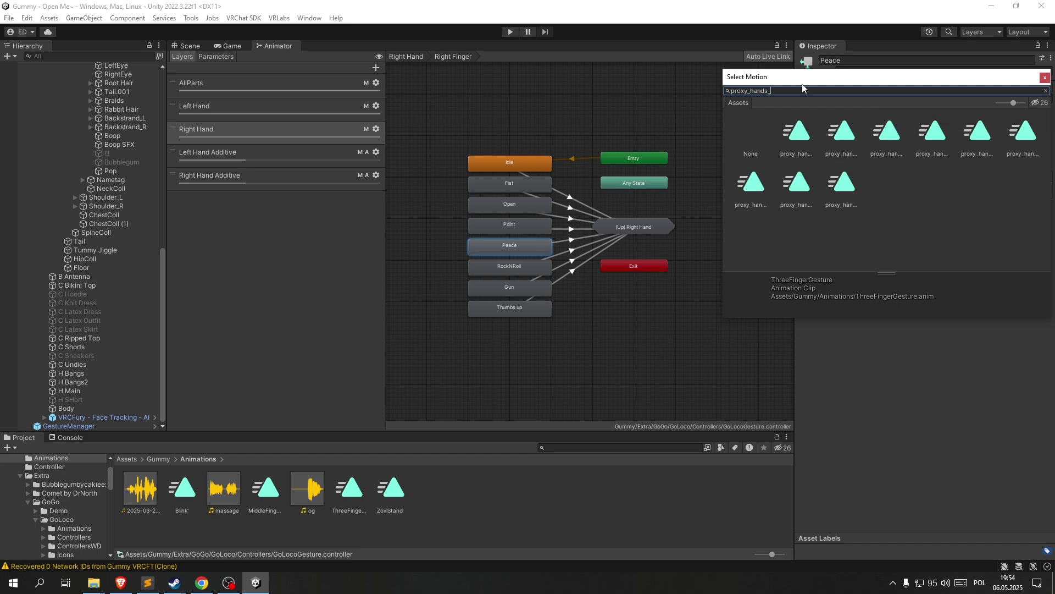
pyautogui.write('pie')
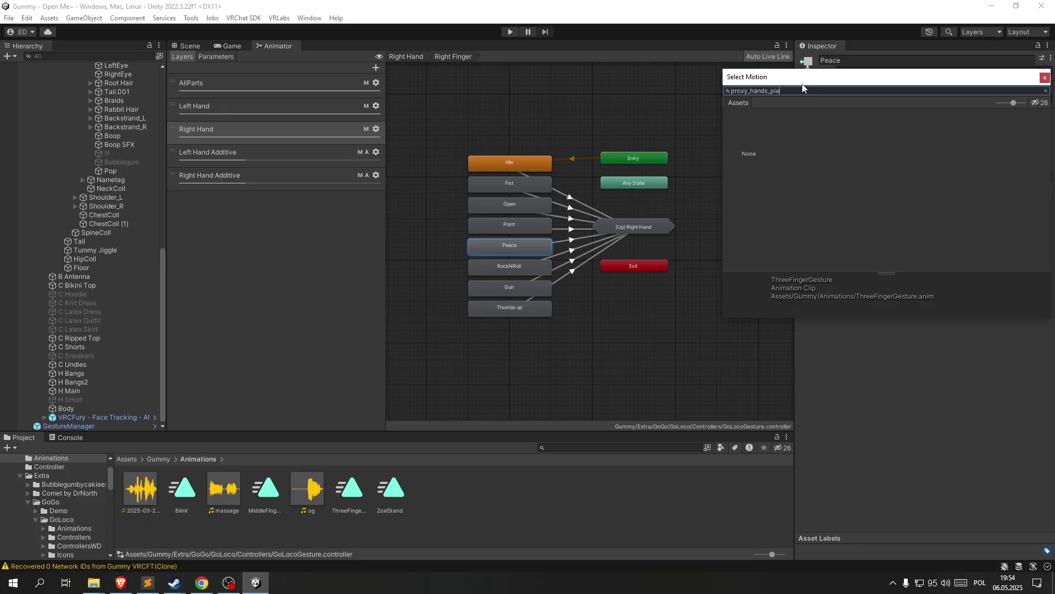
pyautogui.press('BackSpace')
pyautogui.press('BackSpace')
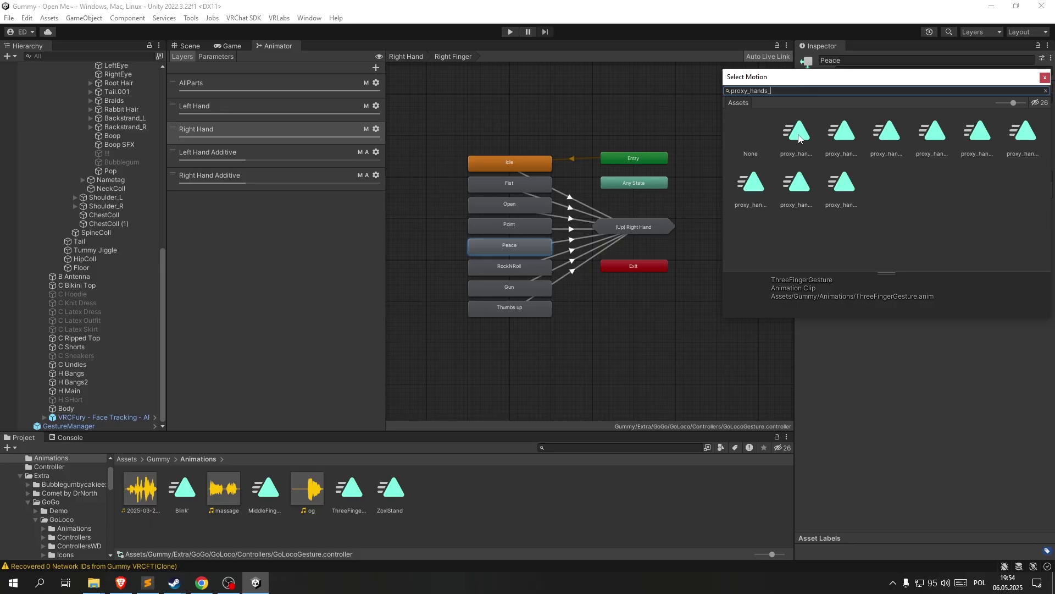
pyautogui.click(798, 138)
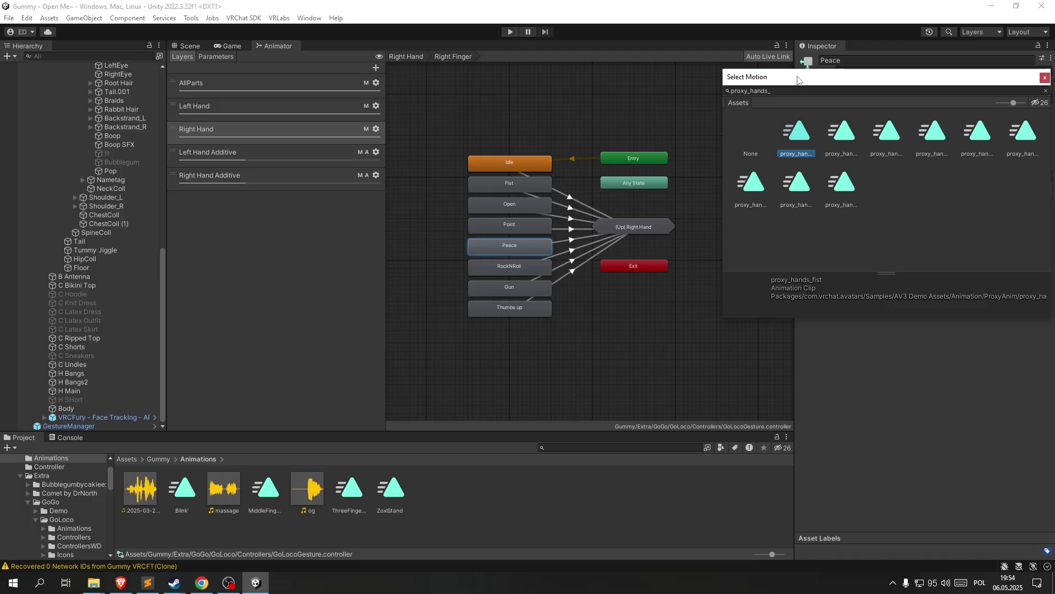
pyautogui.moveTo(797, 80); pyautogui.dragTo(551, 89)
pyautogui.moveTo(806, 315); pyautogui.dragTo(930, 315)
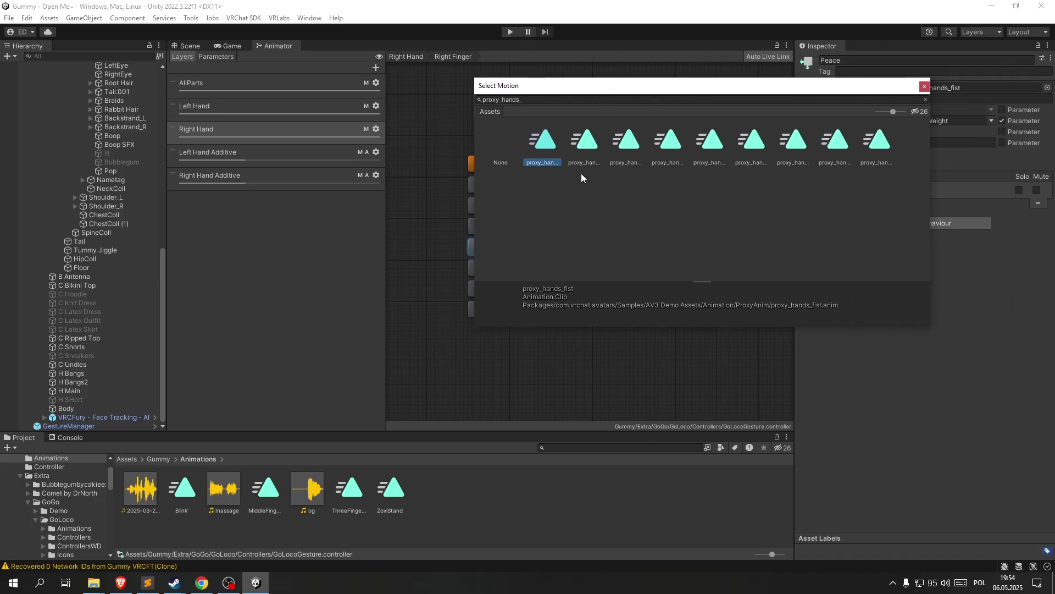
pyautogui.click(588, 150)
pyautogui.click(671, 149)
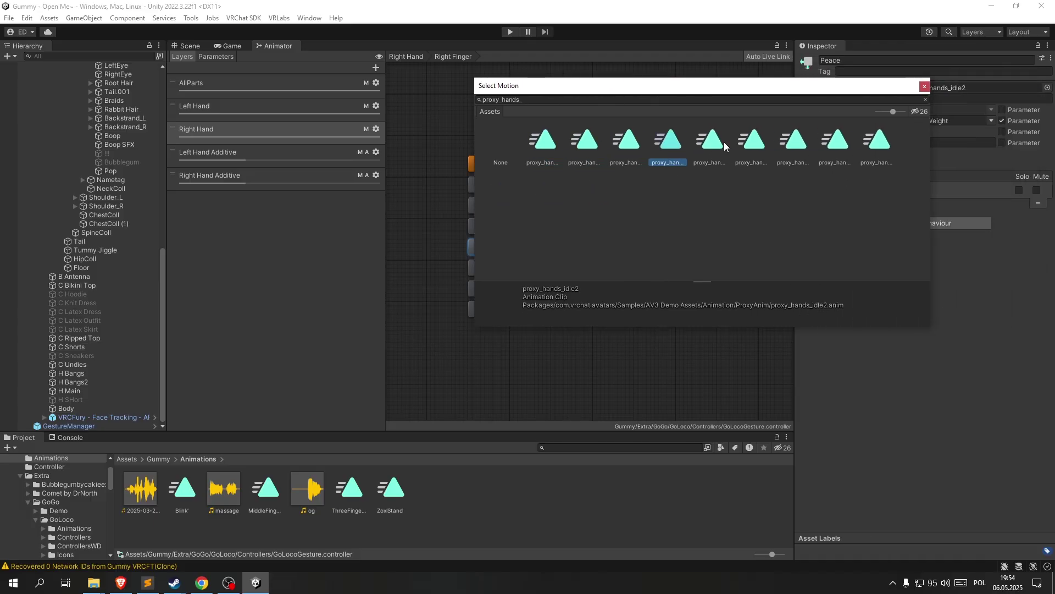
pyautogui.click(724, 142)
pyautogui.click(766, 139)
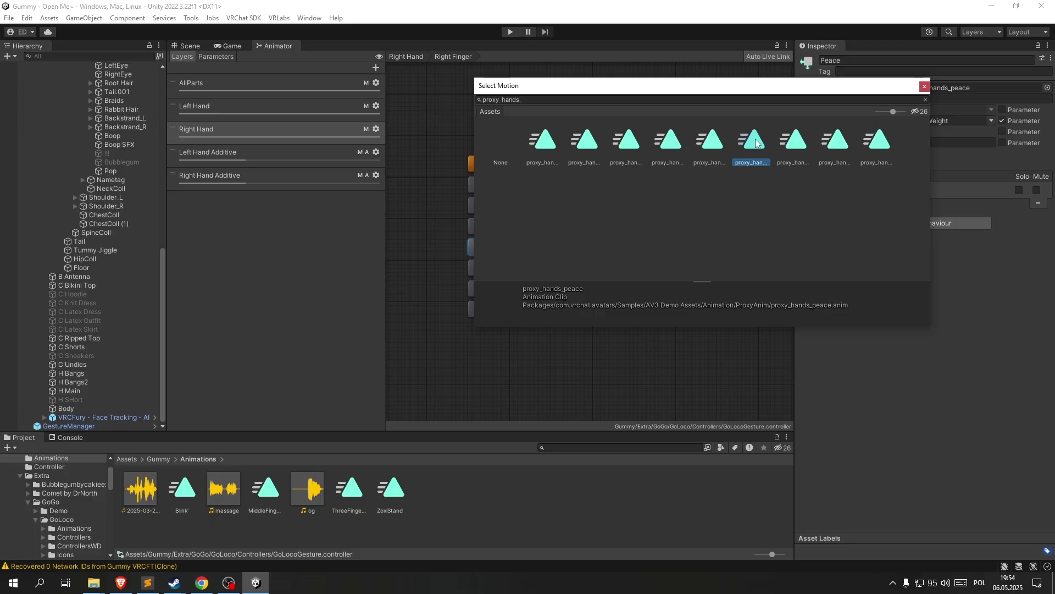
pyautogui.doubleClick(756, 142)
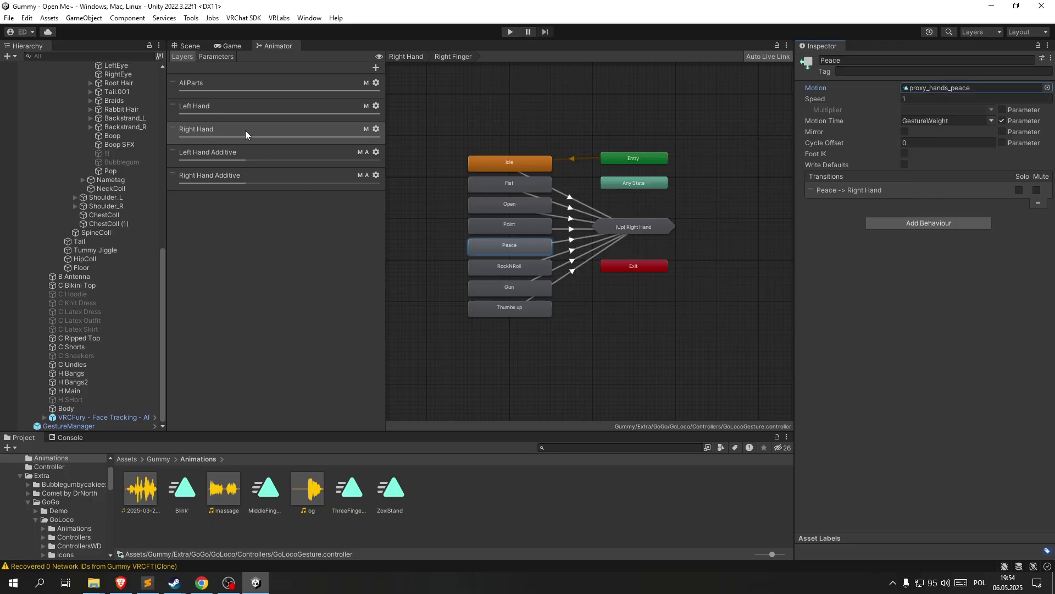
# - Enter play mode, select GestureManager, and tick Victory for both left and right hands
pyautogui.click(182, 45)
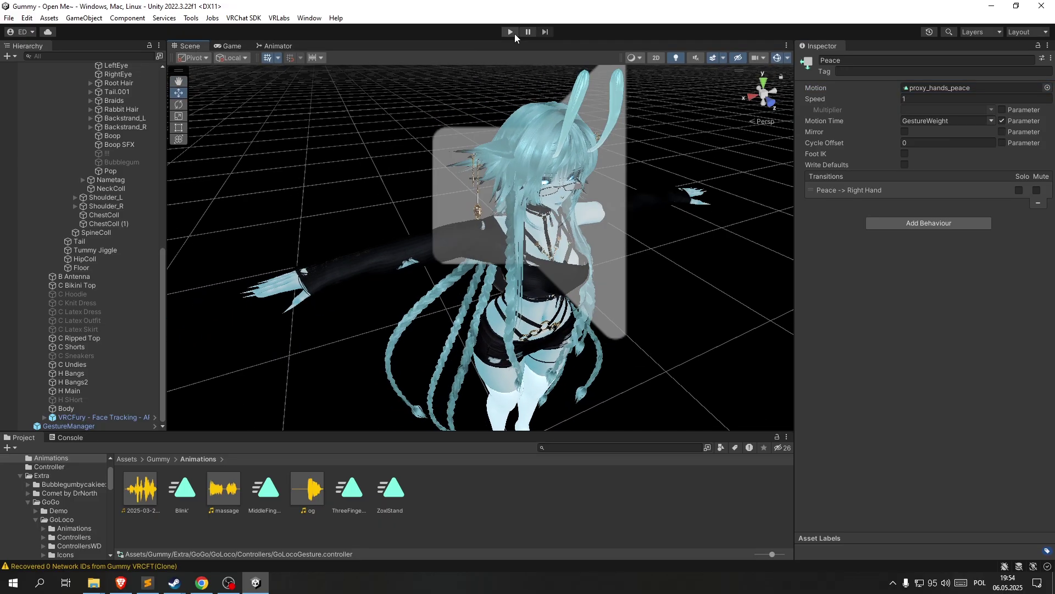
pyautogui.click(510, 32)
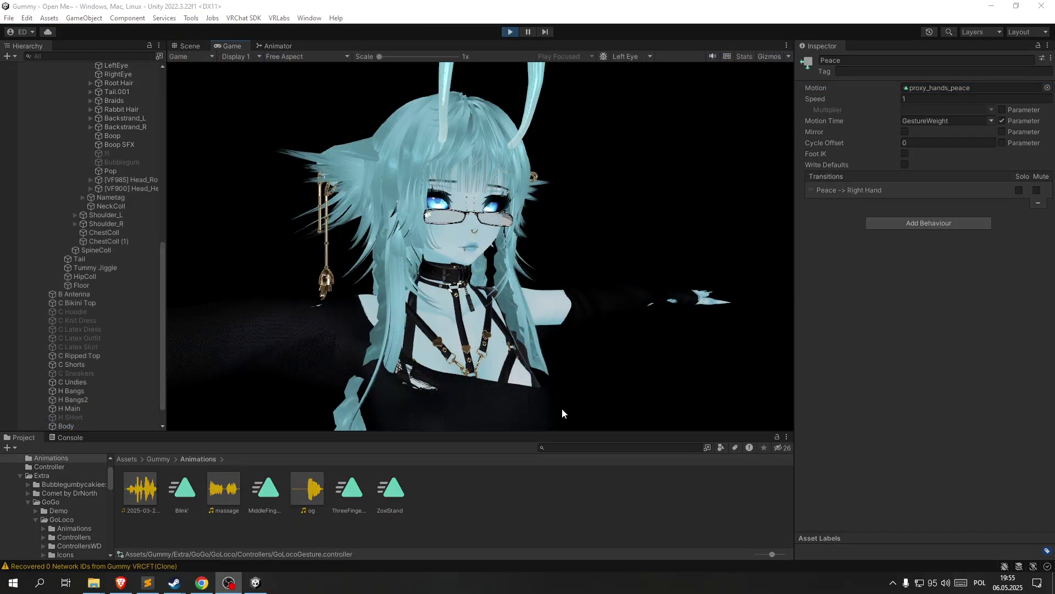
pyautogui.scroll(-2, 109, 401)
pyautogui.click(97, 415)
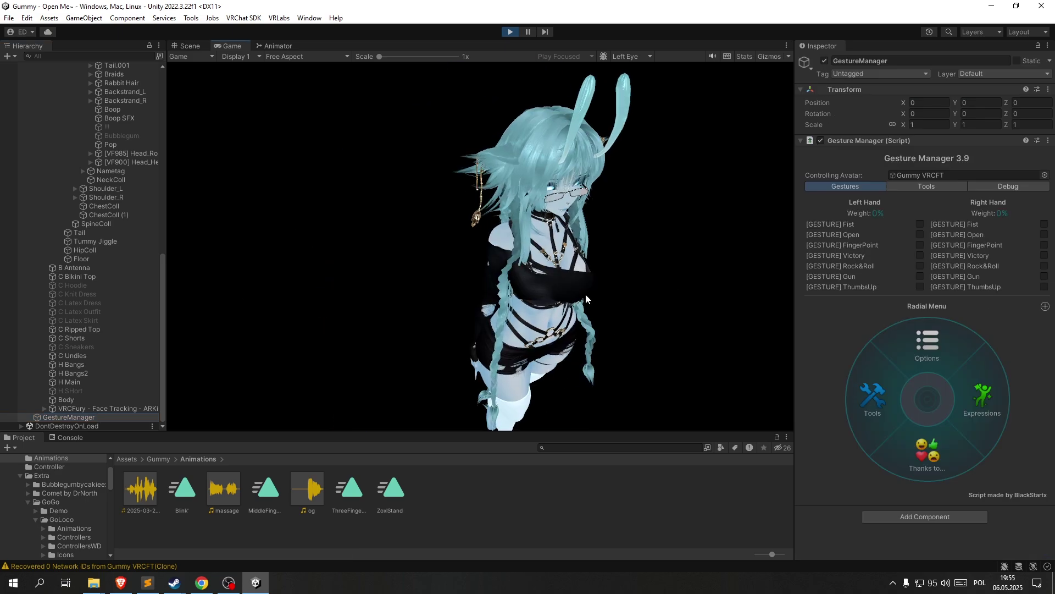
pyautogui.click(922, 342)
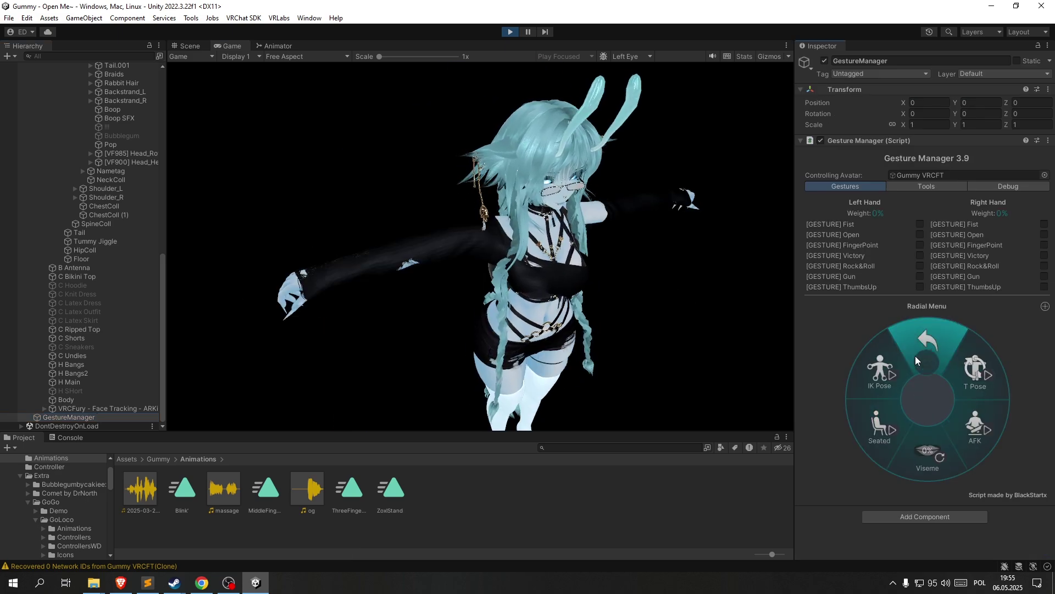
pyautogui.click(918, 355)
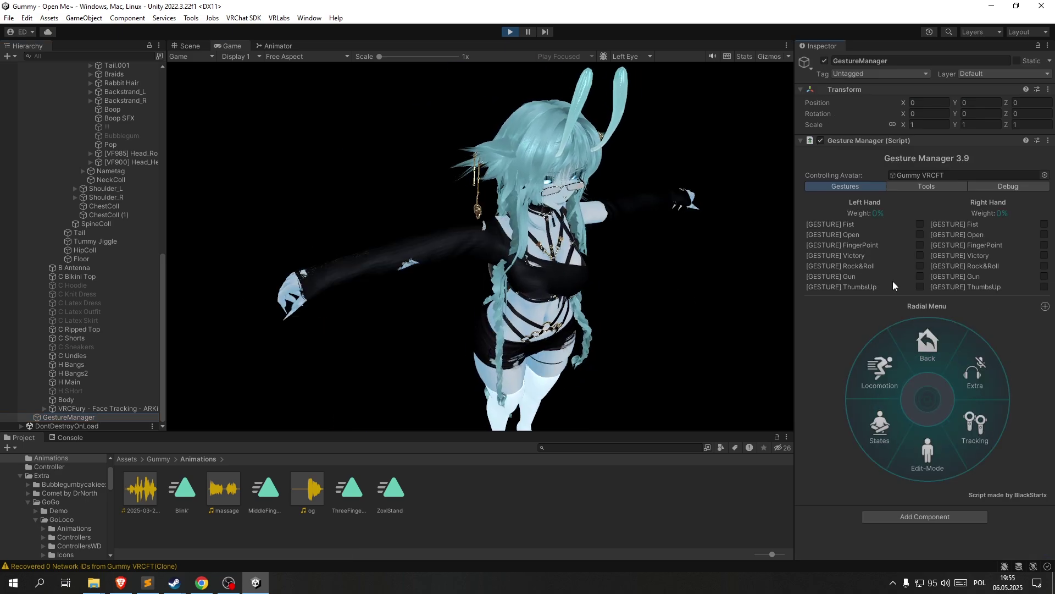
pyautogui.click(921, 256)
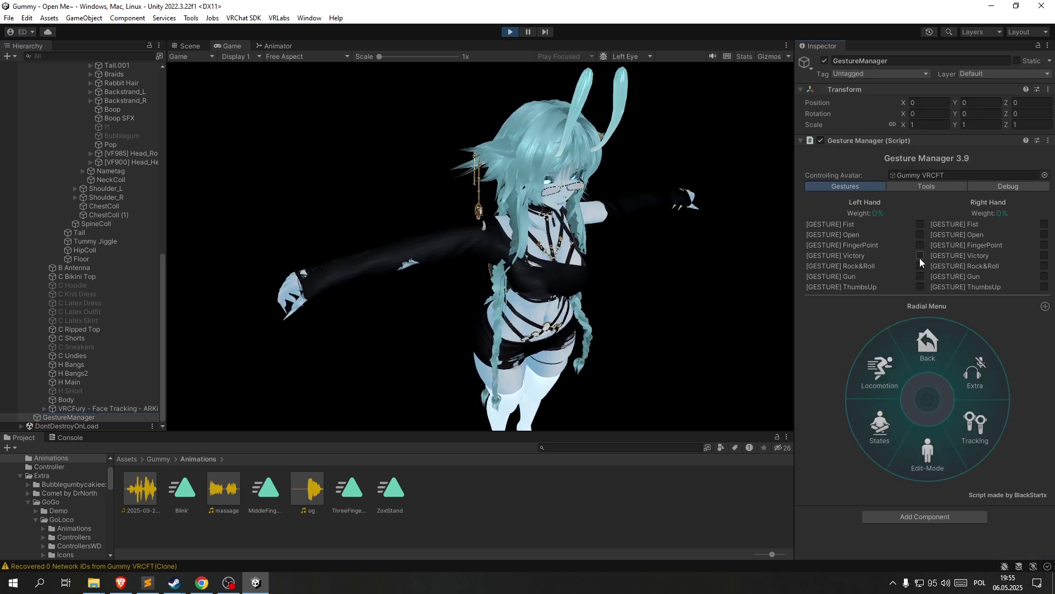
pyautogui.click(1044, 256)
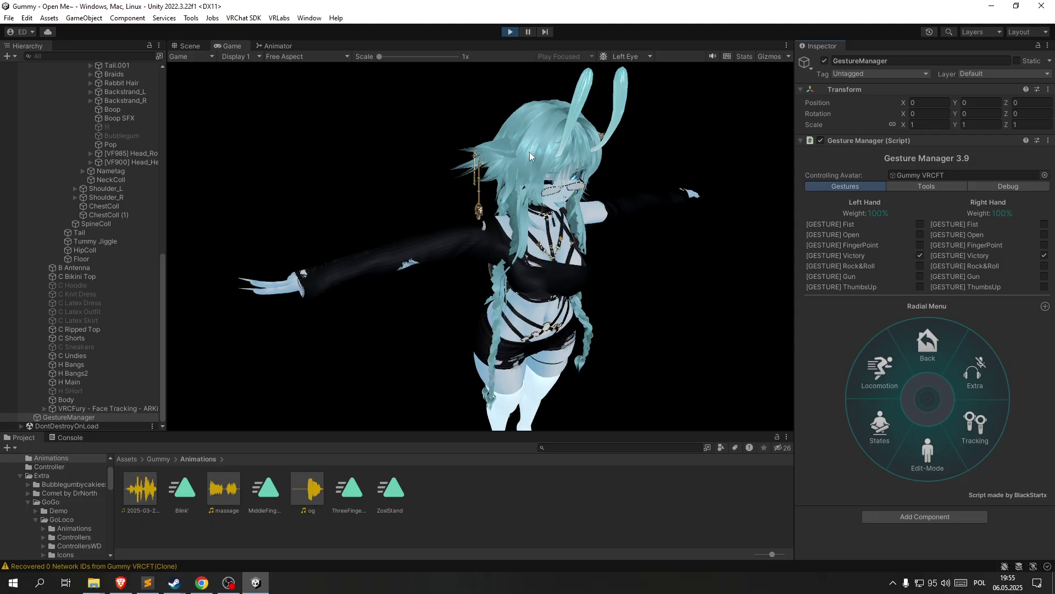
pyautogui.click(466, 143)
# - Check the Right Hand layer's Peace state in the Animator
pyautogui.click(268, 43)
pyautogui.click(274, 136)
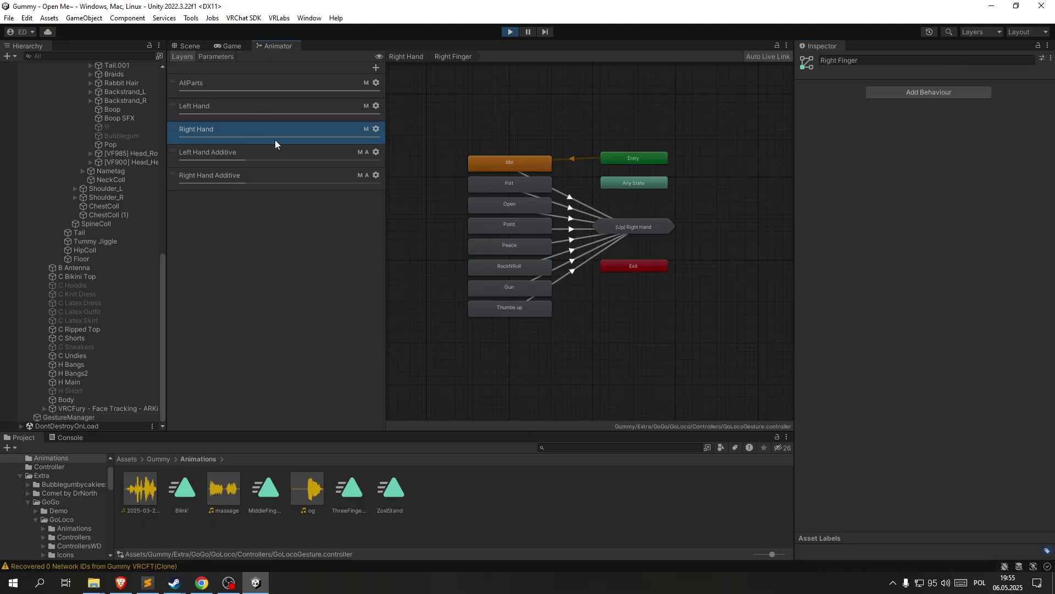
pyautogui.click(519, 243)
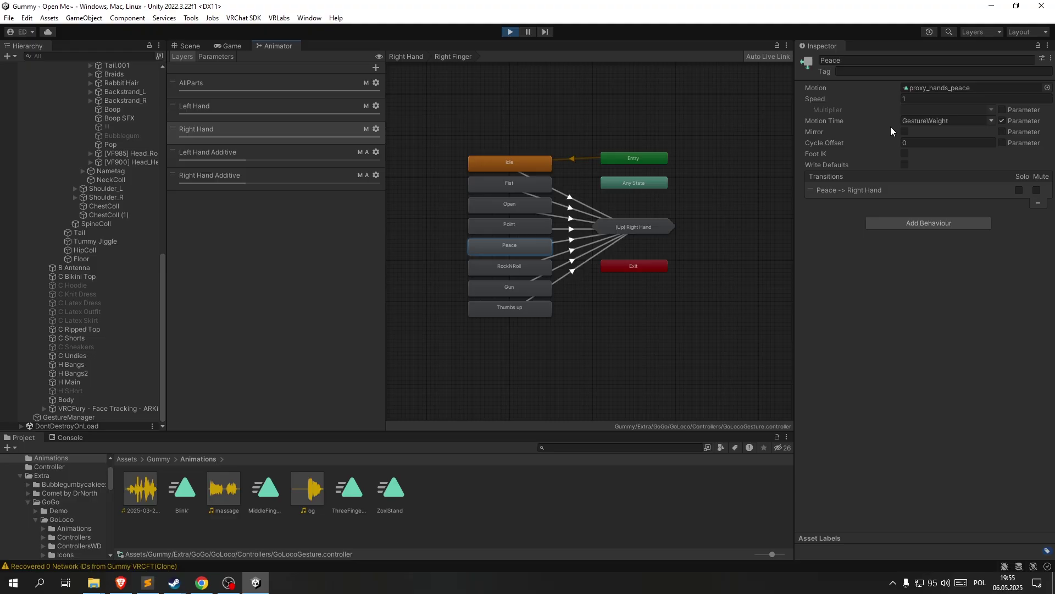
# - Orbit the Scene camera around the T-posed avatar, switching between Scene and Game views
pyautogui.click(189, 45)
pyautogui.moveTo(685, 193)
pyautogui.mouseDown(button='right')
pyautogui.moveTo(589, 273)
pyautogui.moveTo(606, 285)
pyautogui.moveTo(744, 288)
pyautogui.moveTo(533, 292)
pyautogui.moveTo(699, 260)
pyautogui.moveTo(681, 269)
pyautogui.moveTo(401, 78)
pyautogui.moveTo(272, 313)
pyautogui.moveTo(423, 193)
pyautogui.moveTo(366, 124)
pyautogui.moveTo(329, 182)
pyautogui.moveTo(133, 339)
pyautogui.moveTo(454, 349)
pyautogui.moveTo(430, 341)
pyautogui.moveTo(740, 245)
pyautogui.moveTo(746, 220)
pyautogui.moveTo(460, 201)
pyautogui.mouseUp(button='right')
pyautogui.click(240, 45)
pyautogui.click(225, 43)
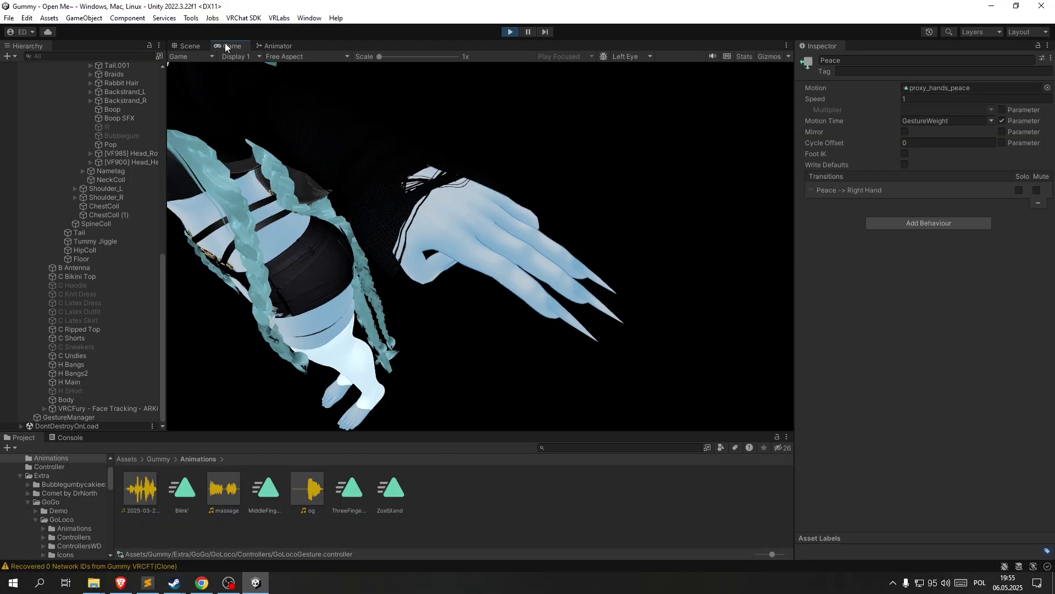
pyautogui.click(190, 46)
pyautogui.moveTo(349, 132)
pyautogui.mouseDown(button='right')
pyautogui.moveTo(647, 62)
pyautogui.moveTo(564, 64)
pyautogui.moveTo(575, 163)
pyautogui.moveTo(582, 144)
pyautogui.moveTo(583, 154)
pyautogui.moveTo(546, 136)
pyautogui.mouseUp(button='right')
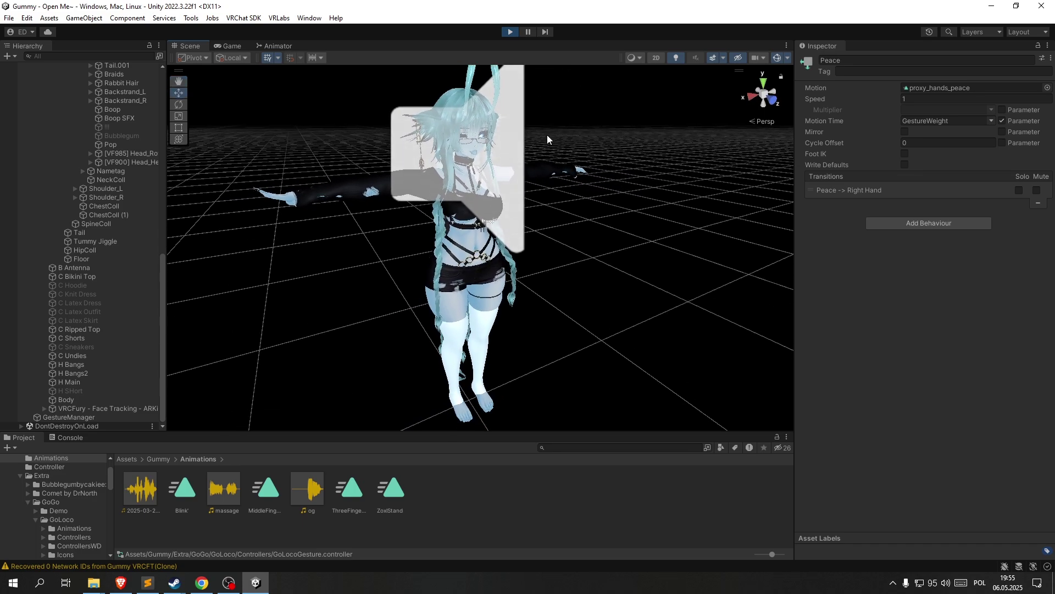
pyautogui.scroll(2, 556, 128)
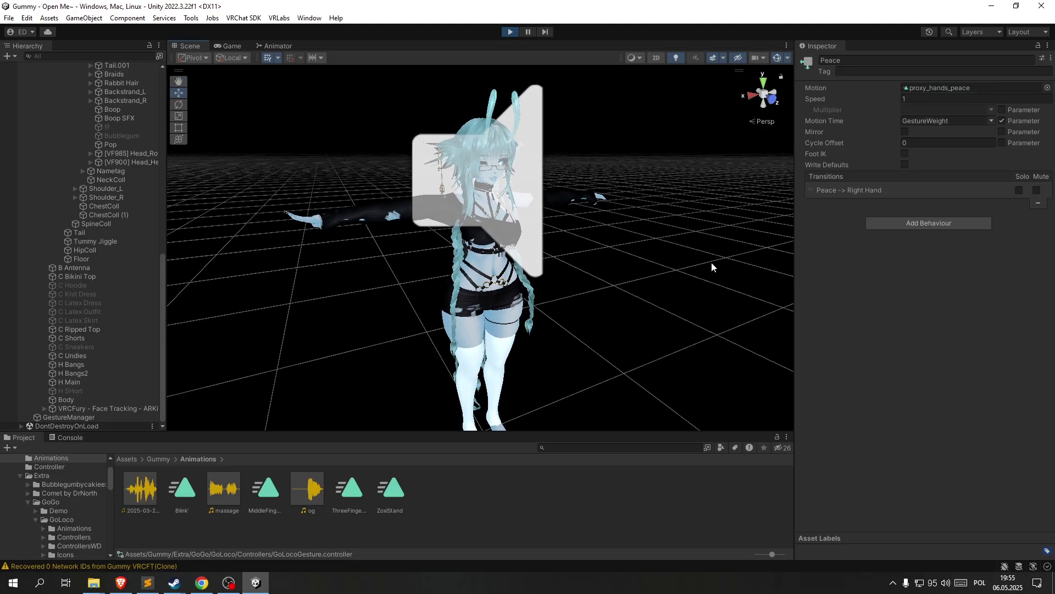
pyautogui.moveTo(712, 262); pyautogui.dragTo(631, 258, button='right')
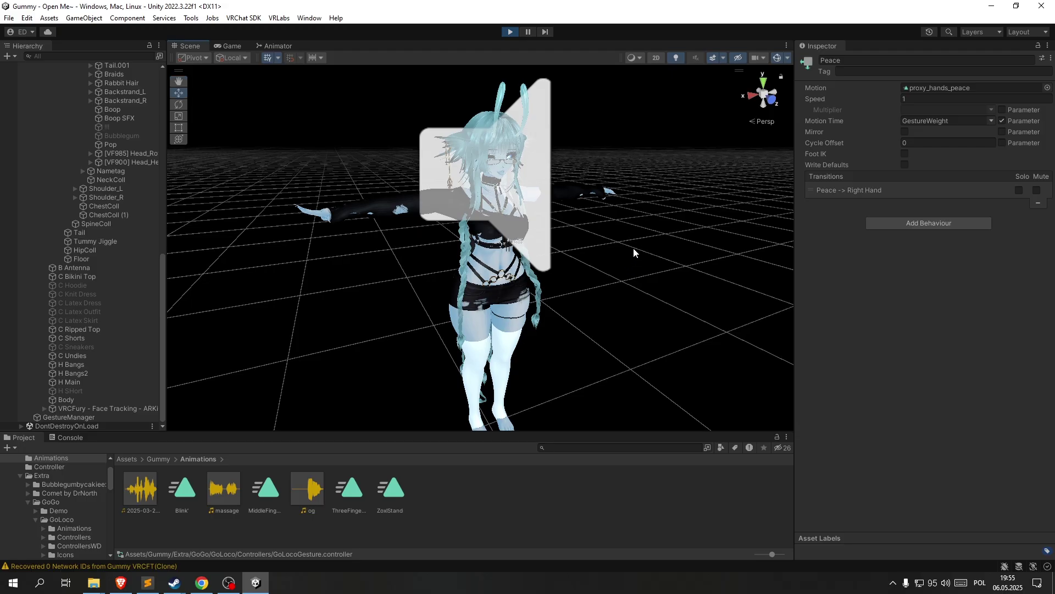